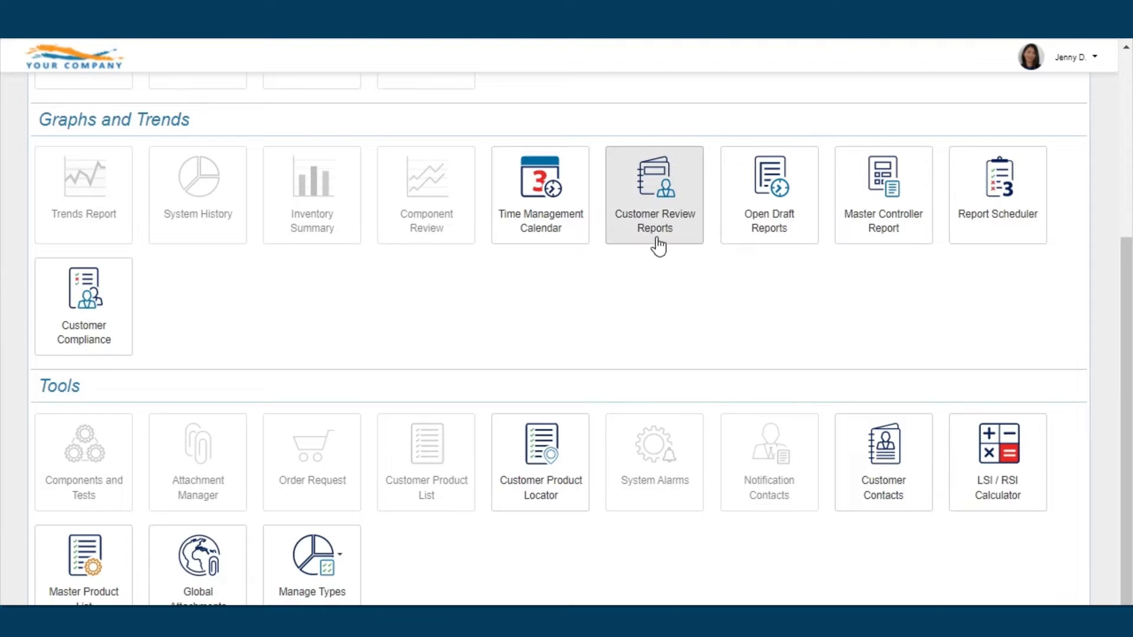
- Start a new customer review report and move both Dallas Facility systems to the systems not used
{"action": "left_click", "coordinate": [661, 242]}
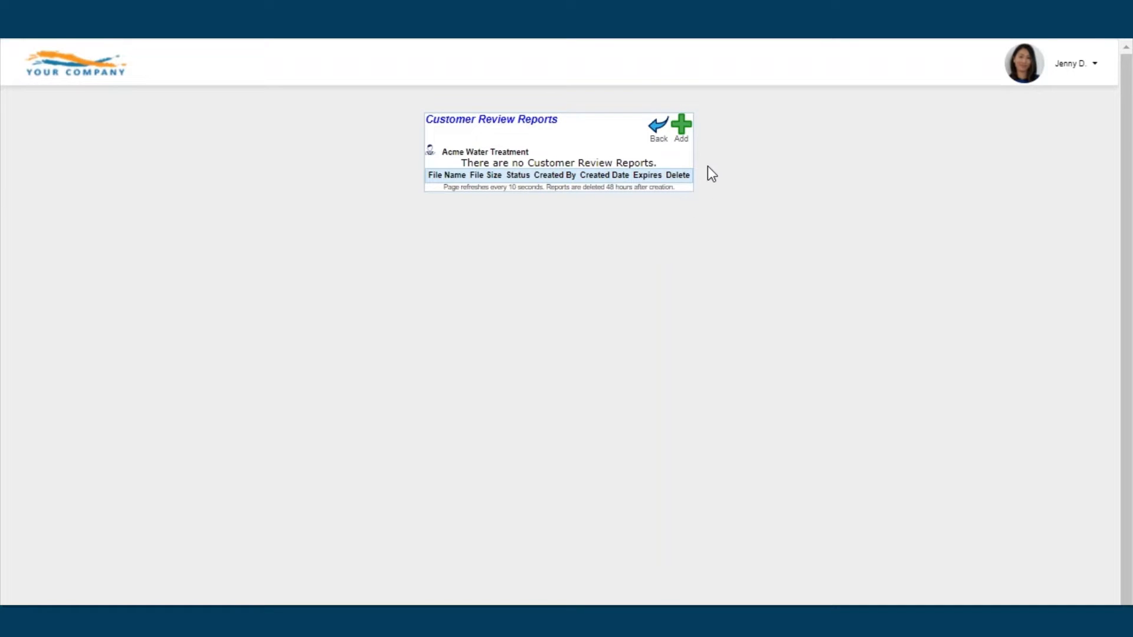
{"action": "left_click", "coordinate": [682, 133]}
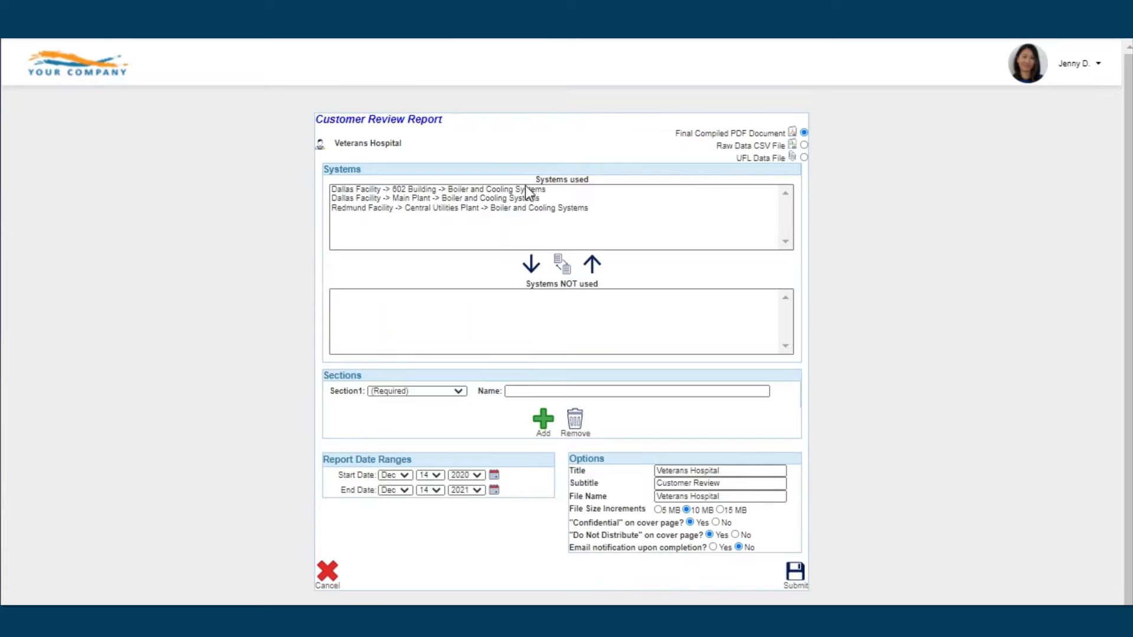
{"action": "left_click_drag", "start_coordinate": [525, 190], "coordinate": [523, 198]}
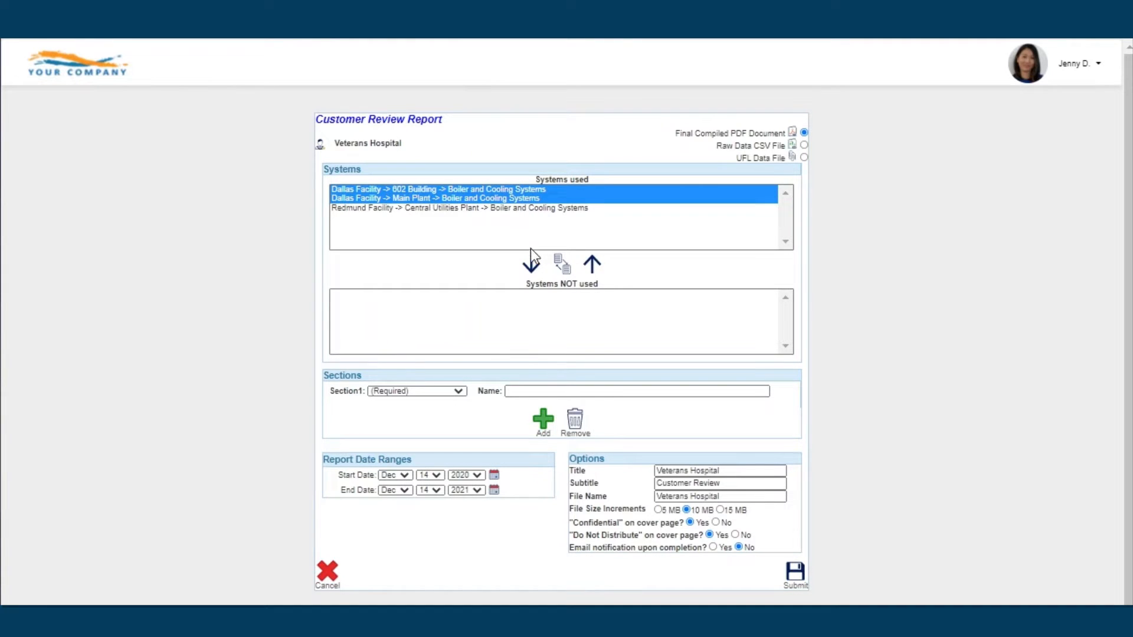
{"action": "left_click", "coordinate": [532, 266]}
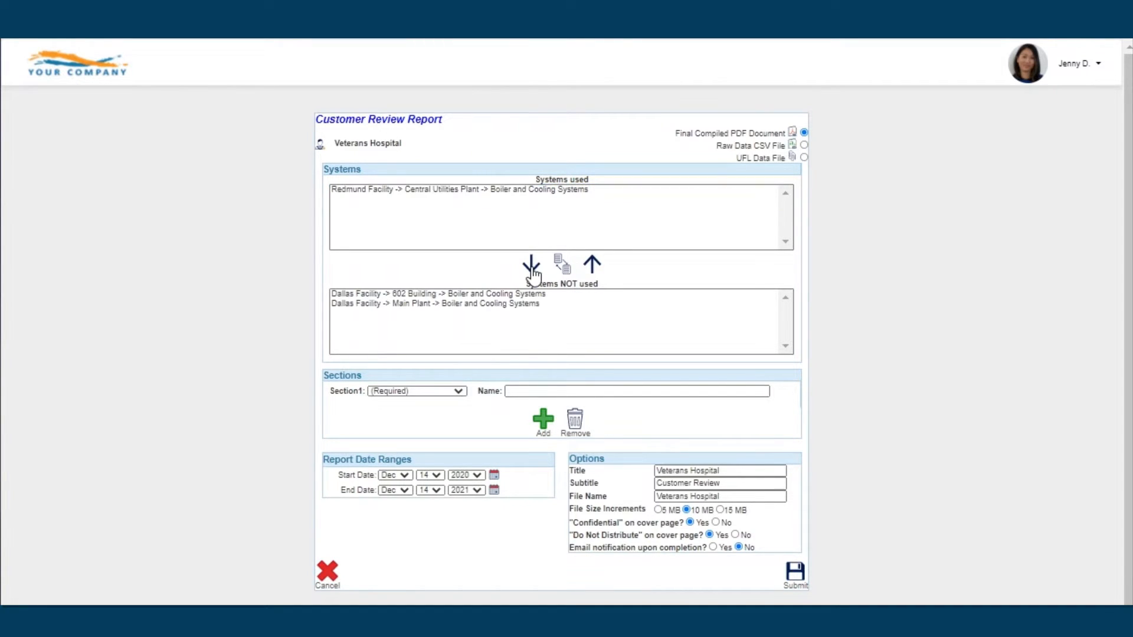
{"action": "left_click_drag", "start_coordinate": [602, 284], "coordinate": [527, 280]}
{"action": "left_click", "coordinate": [490, 286]}
- Try different report types for section 1, including Visit Reports and Lab Reports
{"action": "left_click_drag", "start_coordinate": [1130, 247], "coordinate": [1121, 409]}
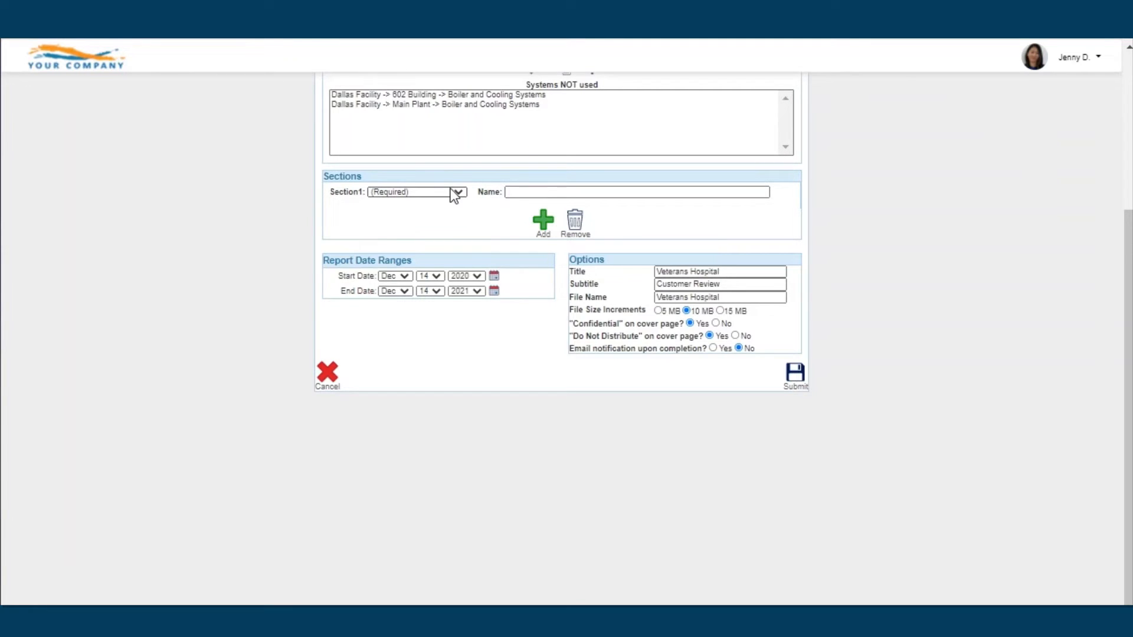
{"action": "left_click", "coordinate": [428, 195]}
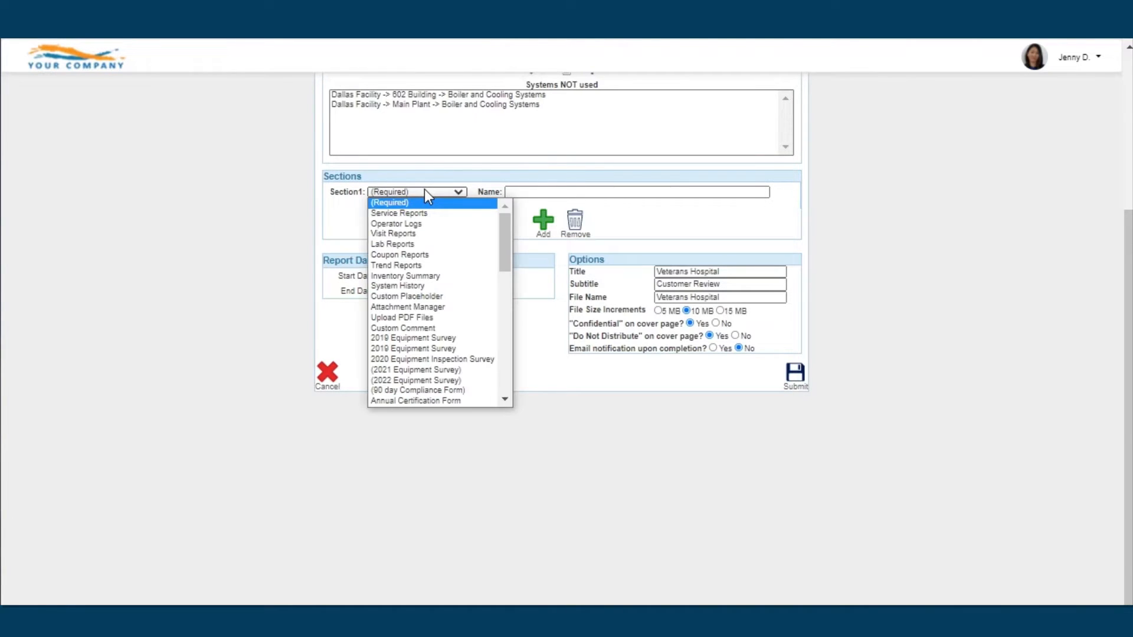
{"action": "left_click", "coordinate": [419, 234]}
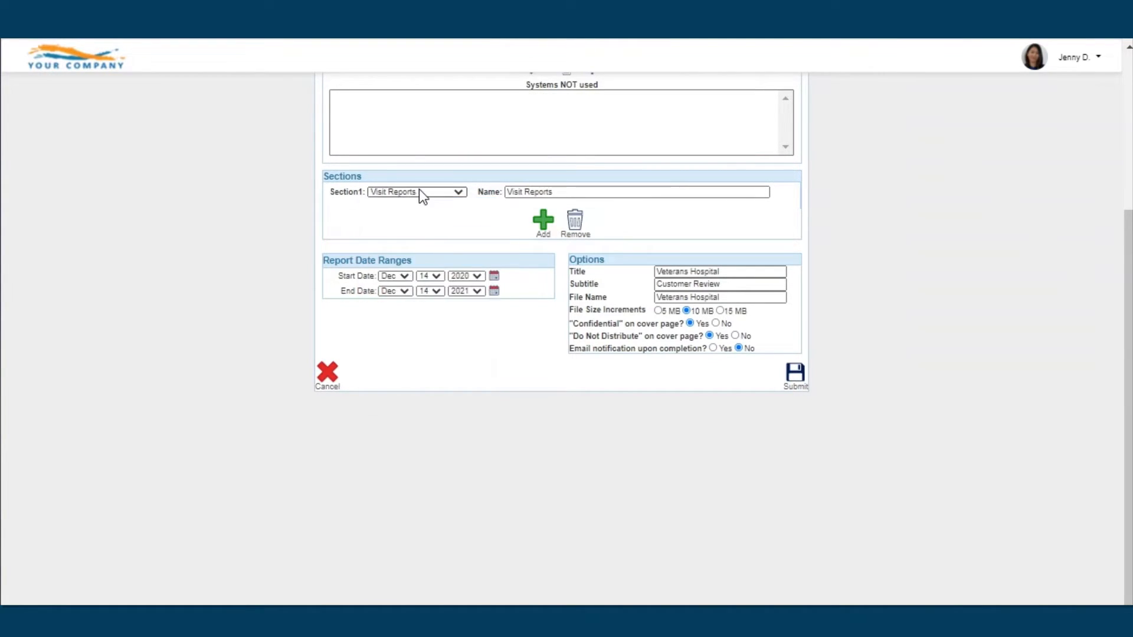
{"action": "left_click", "coordinate": [420, 194]}
{"action": "left_click", "coordinate": [416, 220]}
{"action": "left_click", "coordinate": [422, 193]}
{"action": "left_click", "coordinate": [405, 243]}
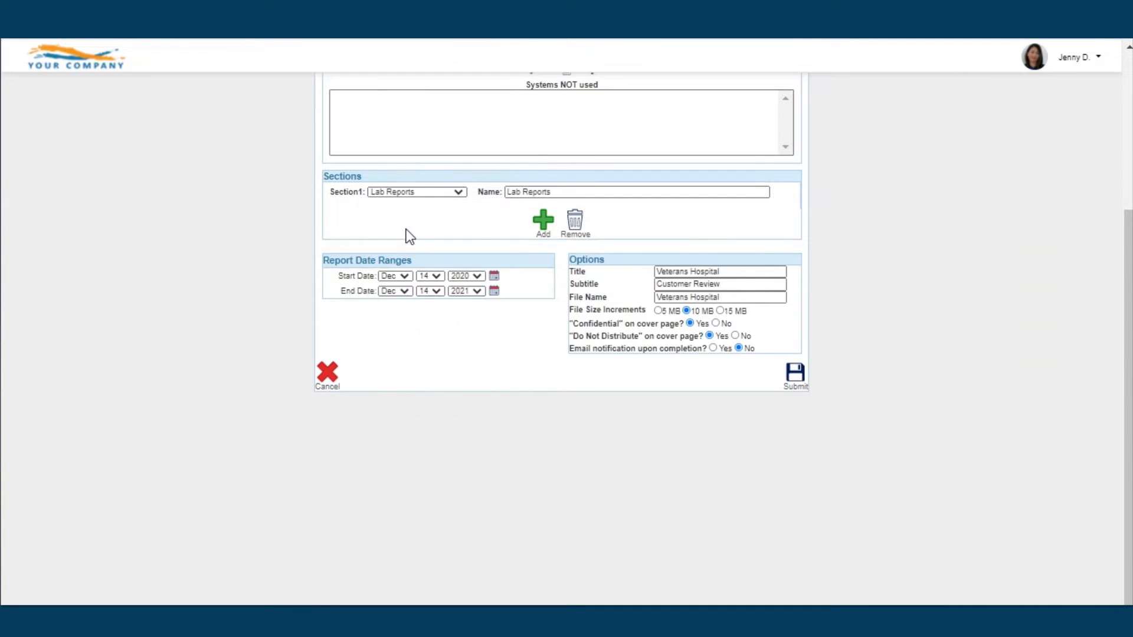
- Set section 1 to Boiler Survey and name it "Boiler Survey Flex Report"
{"action": "left_click", "coordinate": [451, 193]}
{"action": "left_click_drag", "start_coordinate": [505, 229], "coordinate": [503, 282]}
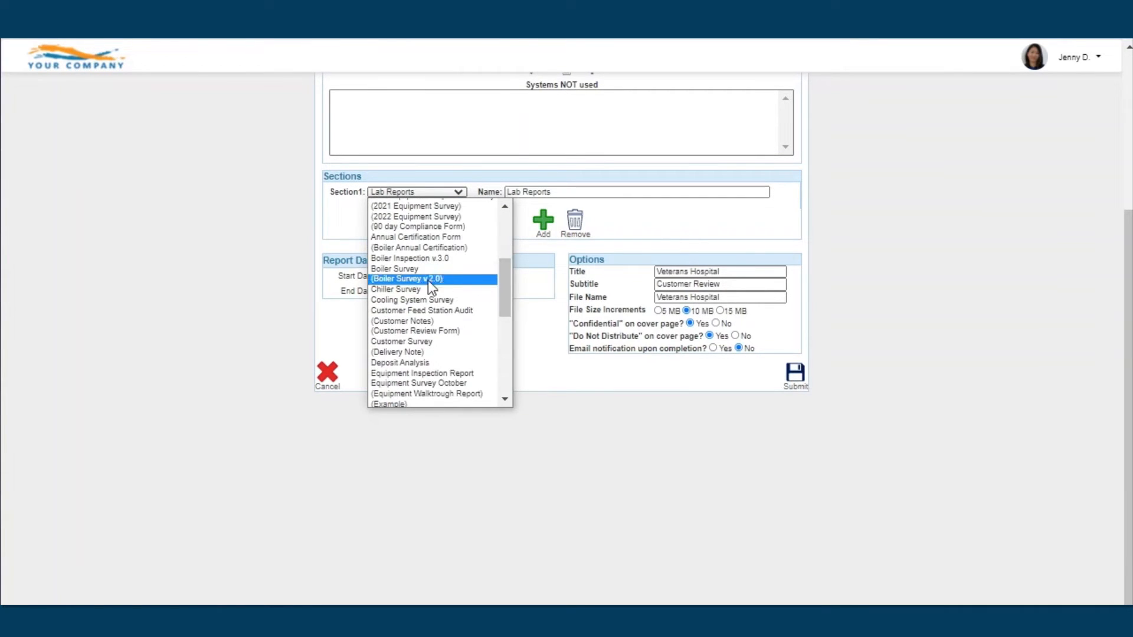
{"action": "left_click", "coordinate": [413, 268]}
{"action": "key", "text": "Tab"}
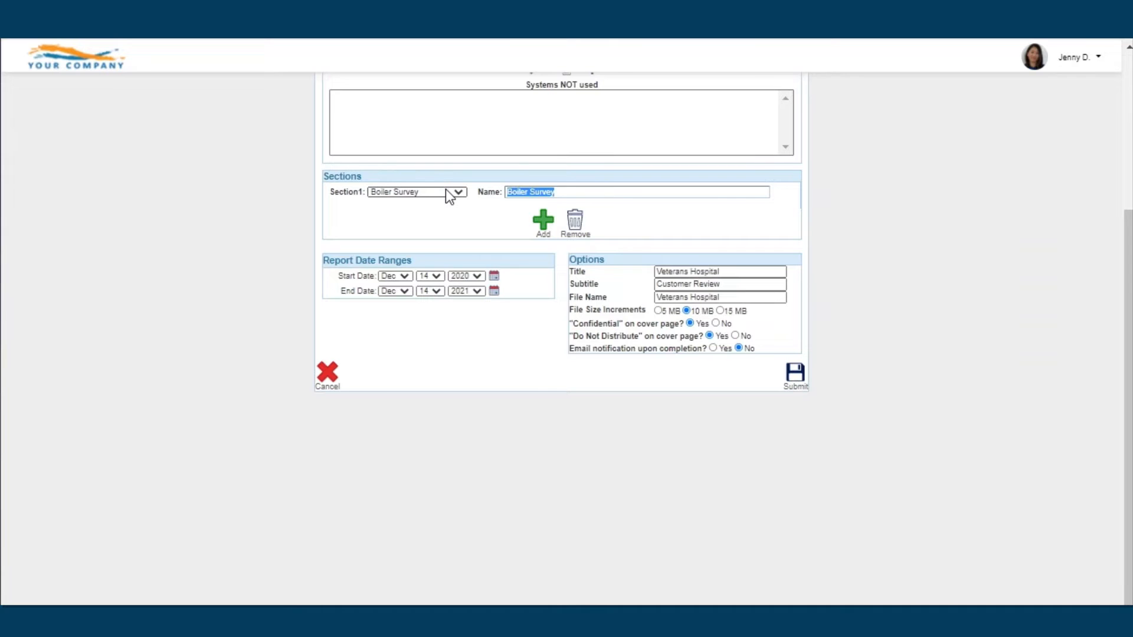
{"action": "type", "text": "Boiler Survey Flex Report"}
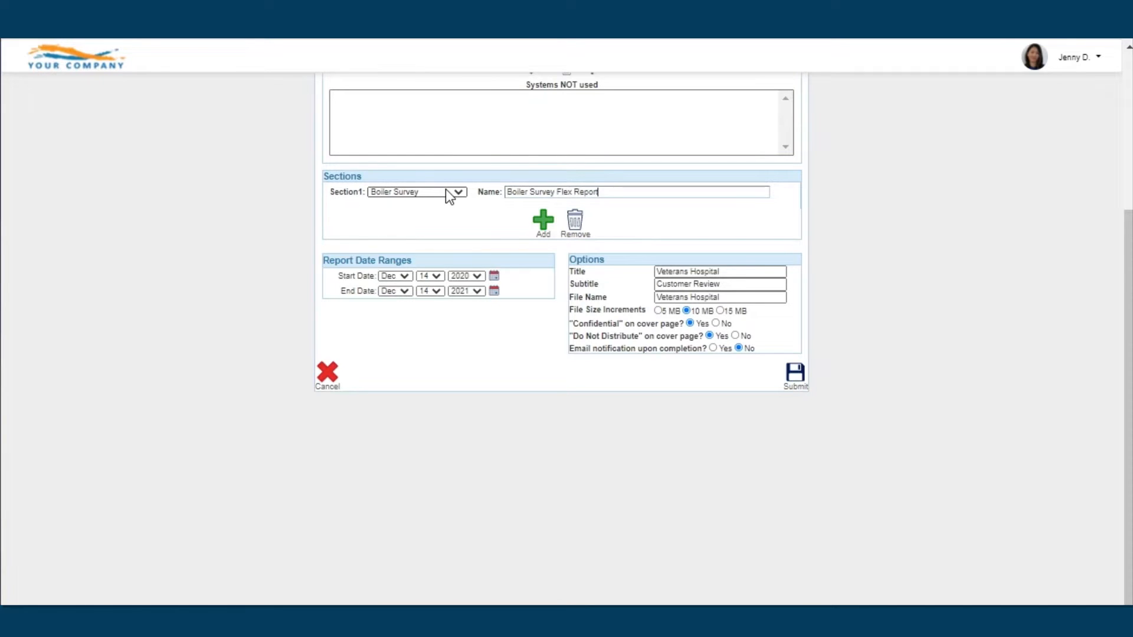
- Add a second section of type Service Reports
{"action": "left_click", "coordinate": [543, 220]}
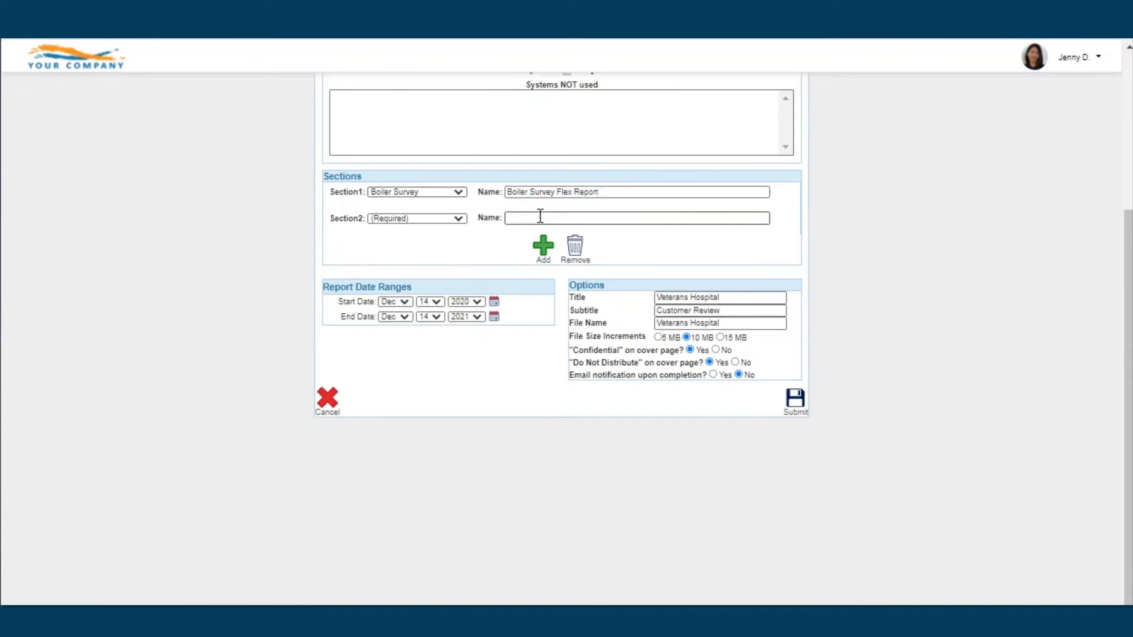
{"action": "left_click", "coordinate": [451, 219]}
{"action": "left_click", "coordinate": [437, 239]}
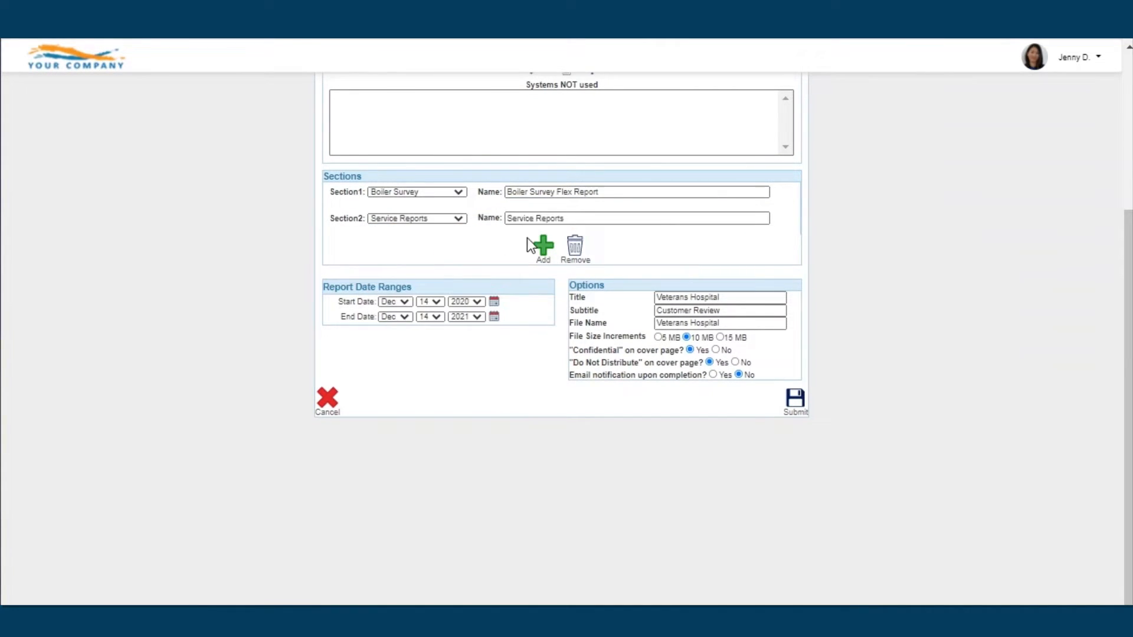
- Remove both report sections and add a new section of type Trend Reports
{"action": "left_click", "coordinate": [584, 251]}
{"action": "left_click", "coordinate": [584, 221]}
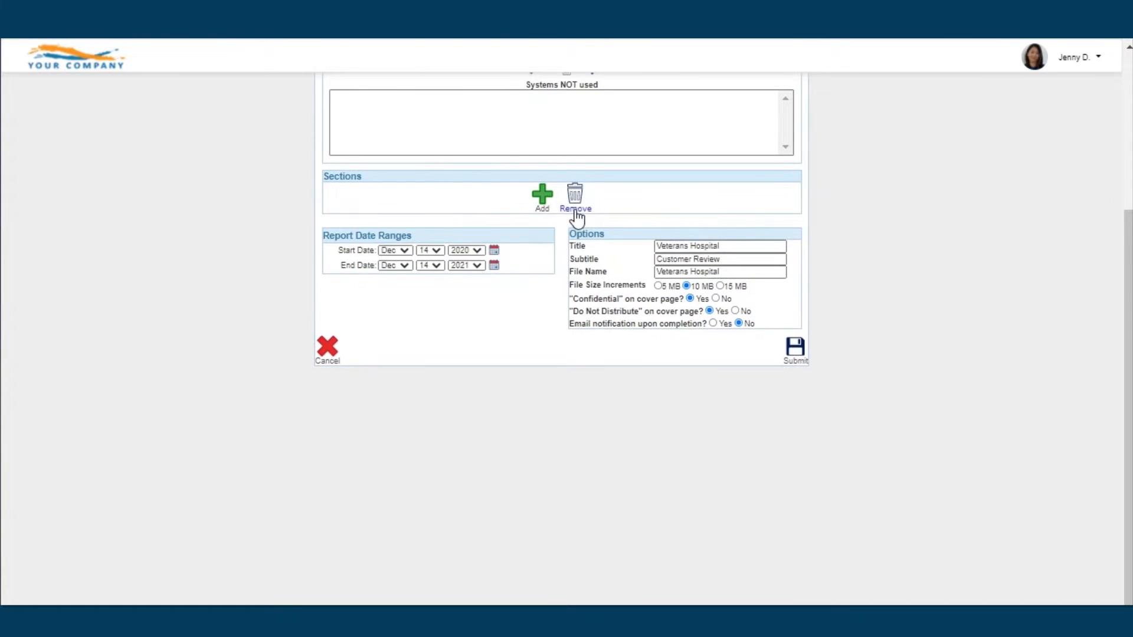
{"action": "left_click", "coordinate": [538, 199]}
{"action": "left_click", "coordinate": [457, 192]}
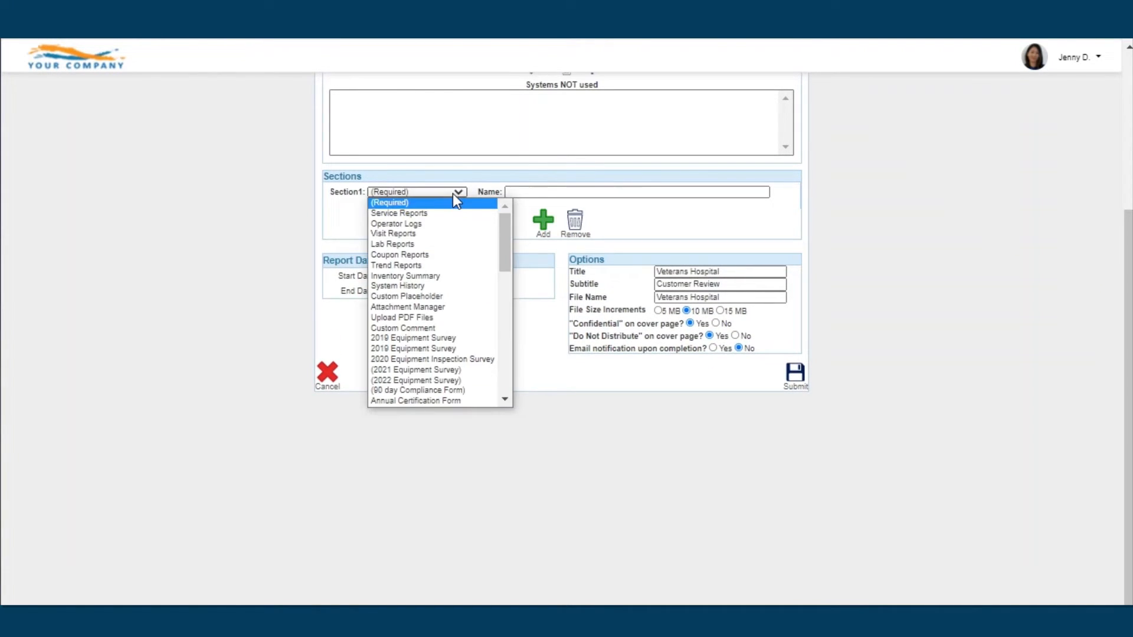
{"action": "left_click", "coordinate": [438, 264]}
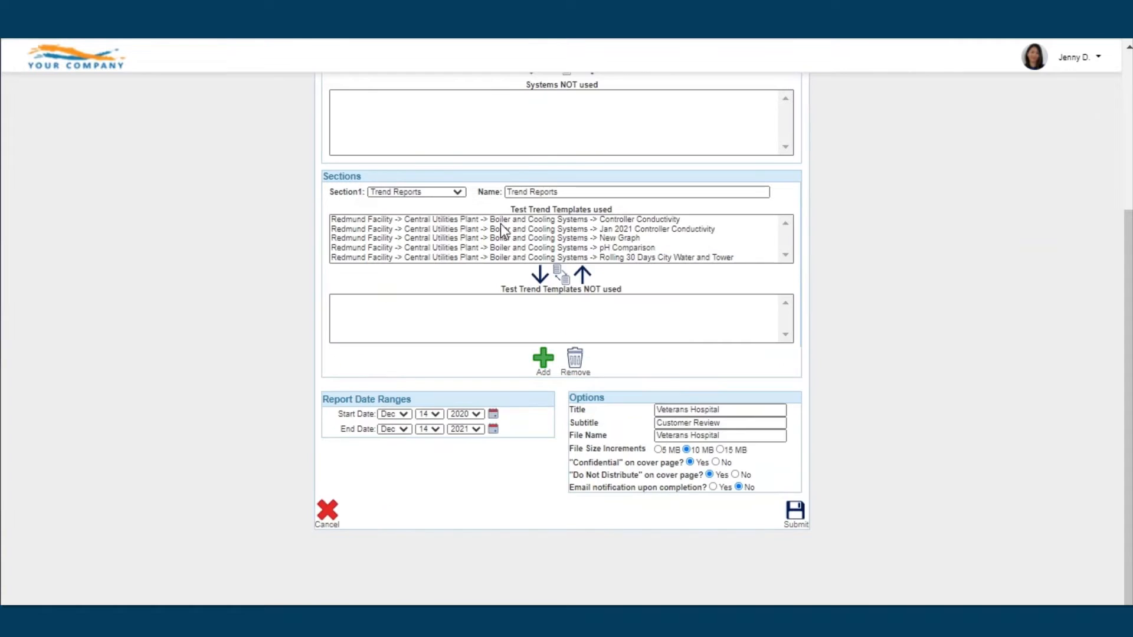
- Change section 1 to Inventory Summary, followed by System History
{"action": "left_click", "coordinate": [427, 193]}
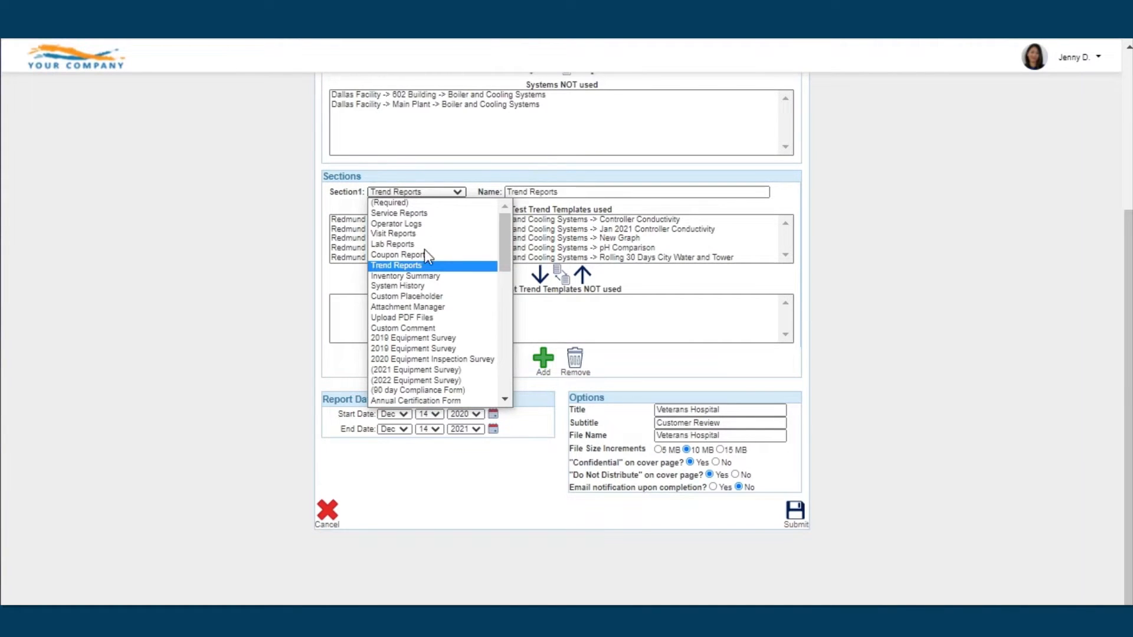
{"action": "left_click", "coordinate": [422, 276]}
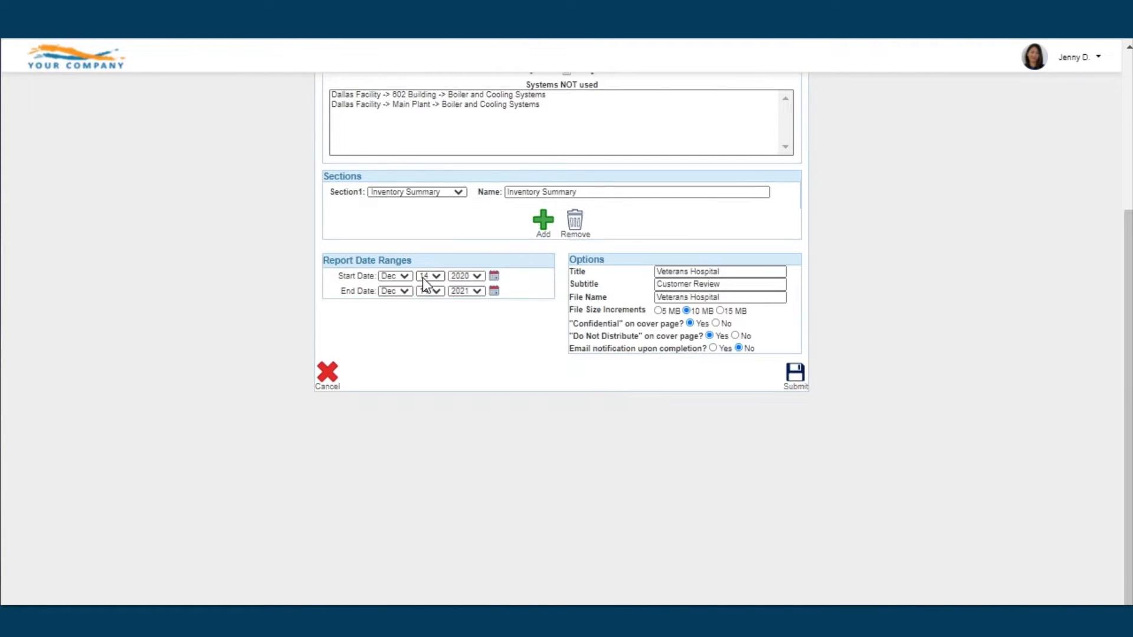
{"action": "left_click", "coordinate": [458, 195]}
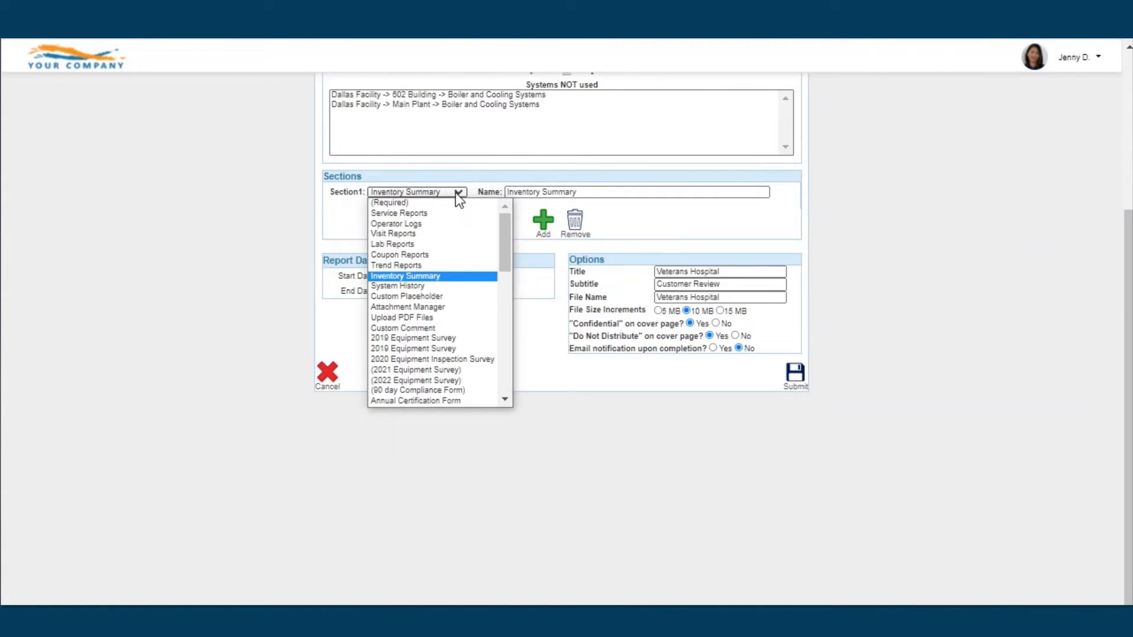
{"action": "left_click", "coordinate": [426, 285]}
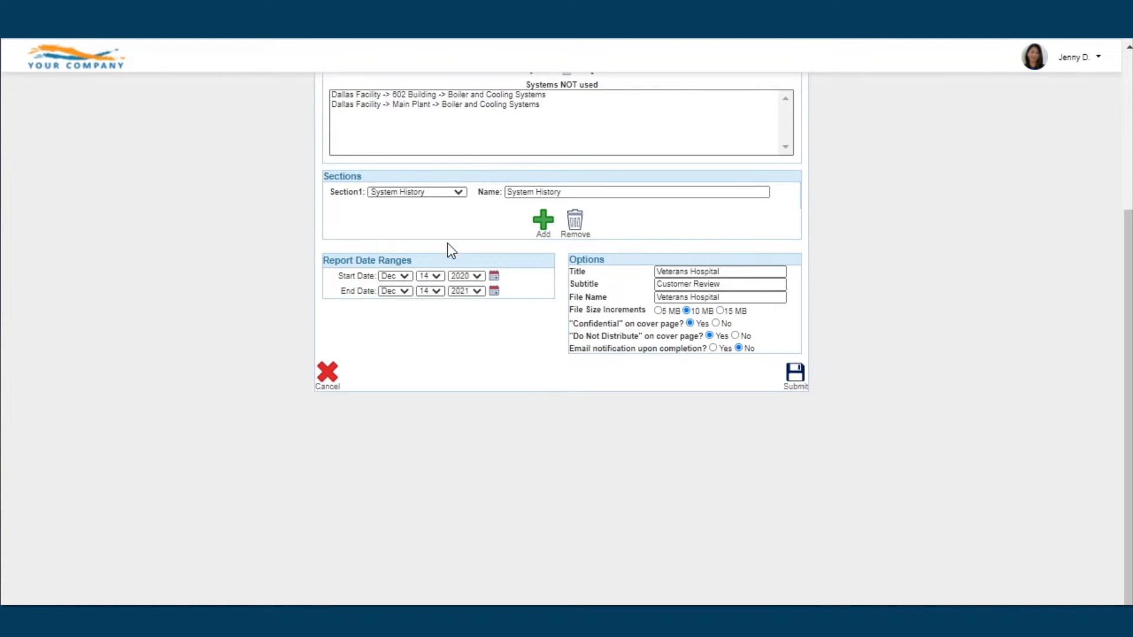
- Set section 1 to Trend Reports and exclude the Controller Conductivity and Jan 2021 Controller Conductivity templates
{"action": "left_click", "coordinate": [458, 194]}
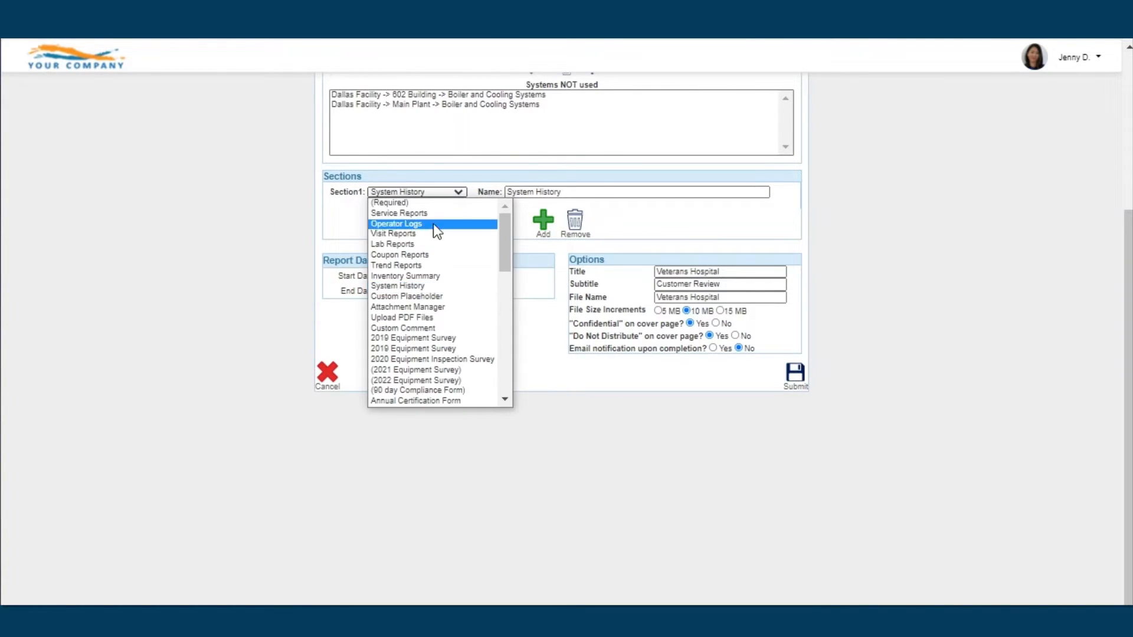
{"action": "left_click", "coordinate": [423, 265]}
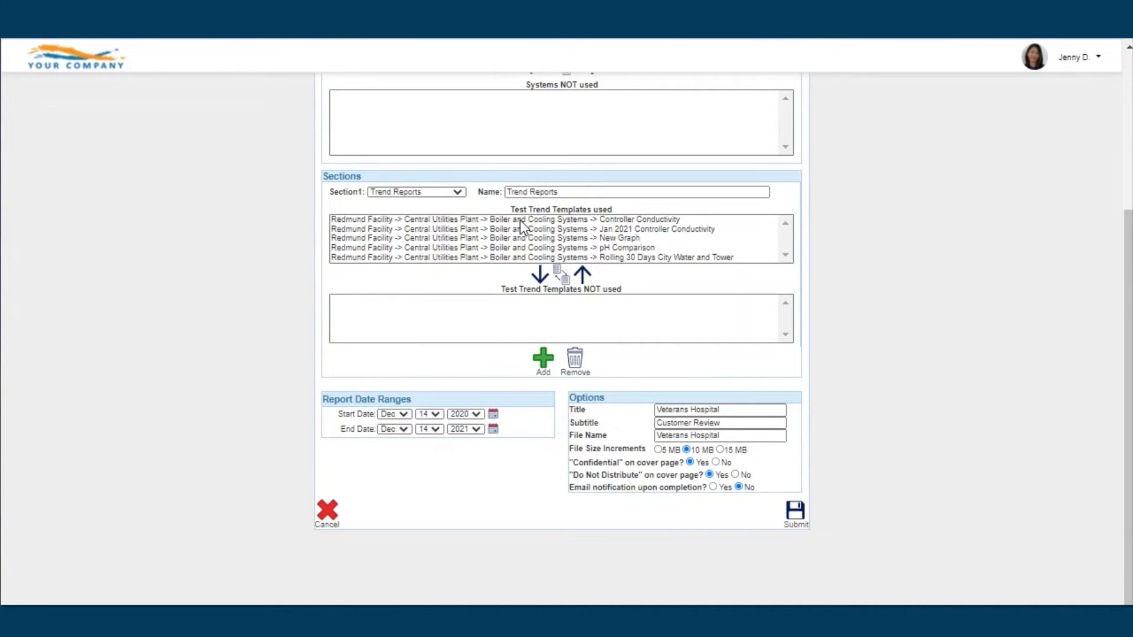
{"action": "left_click_drag", "start_coordinate": [520, 221], "coordinate": [522, 228]}
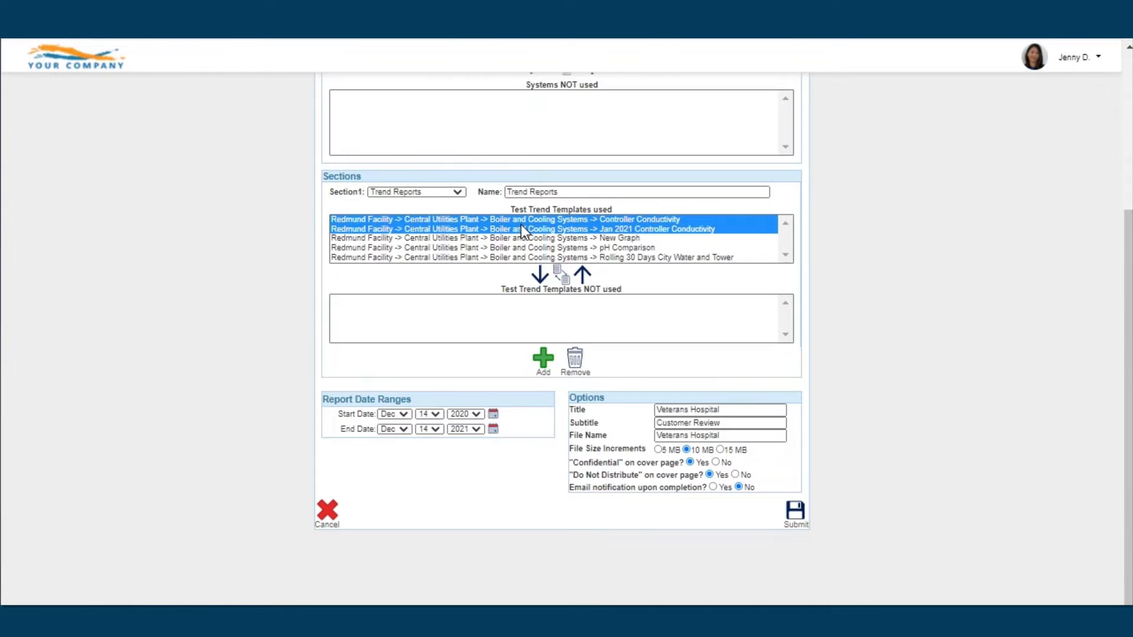
{"action": "left_click", "coordinate": [545, 273]}
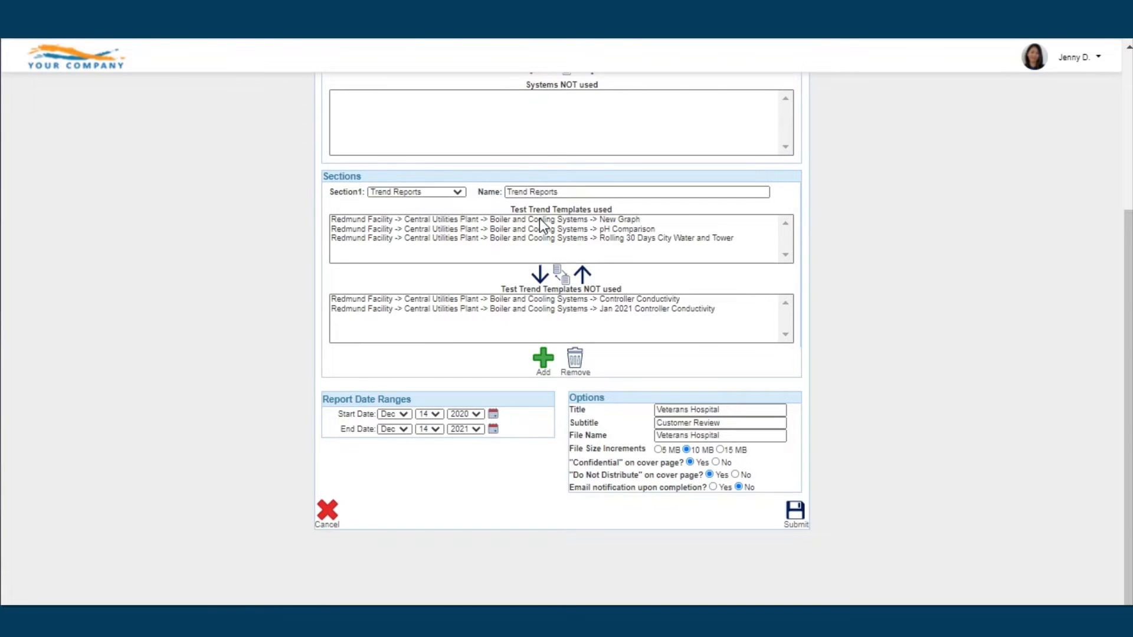
- Change section 1 to Custom Placeholder and name it "Equipment Installation"
{"action": "left_click", "coordinate": [458, 193]}
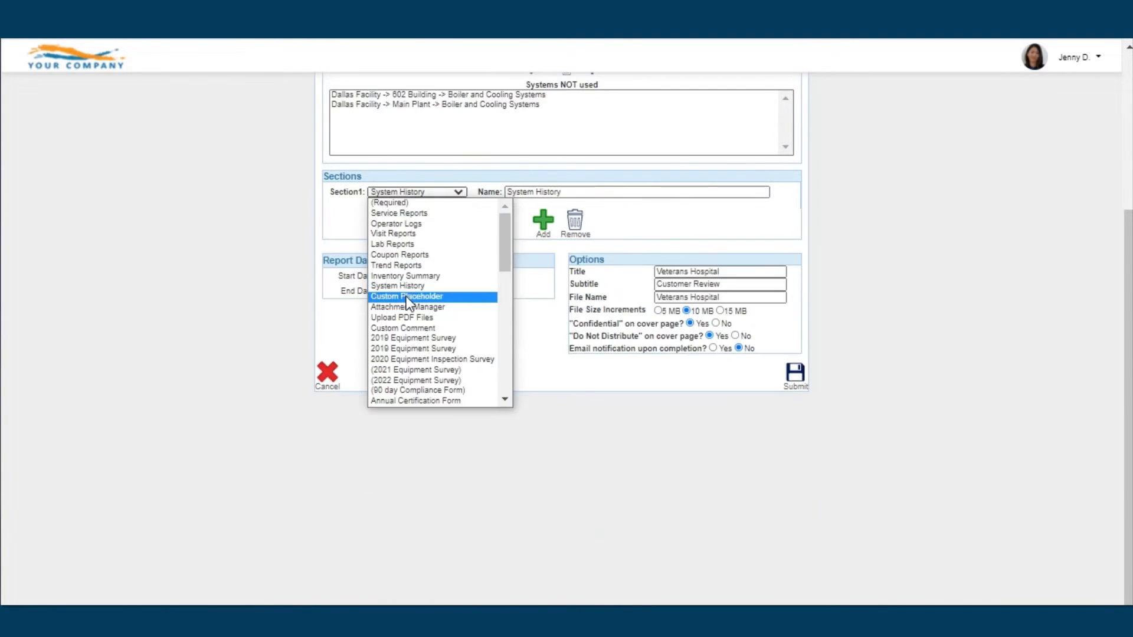
{"action": "left_click", "coordinate": [408, 297]}
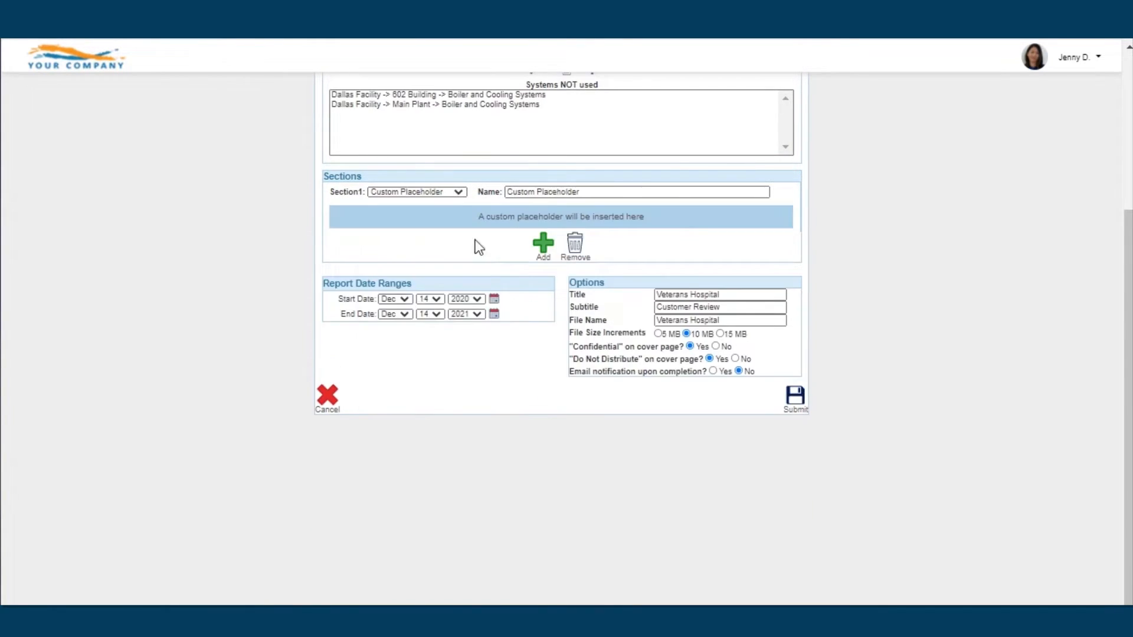
{"action": "left_click_drag", "start_coordinate": [582, 192], "coordinate": [329, 203]}
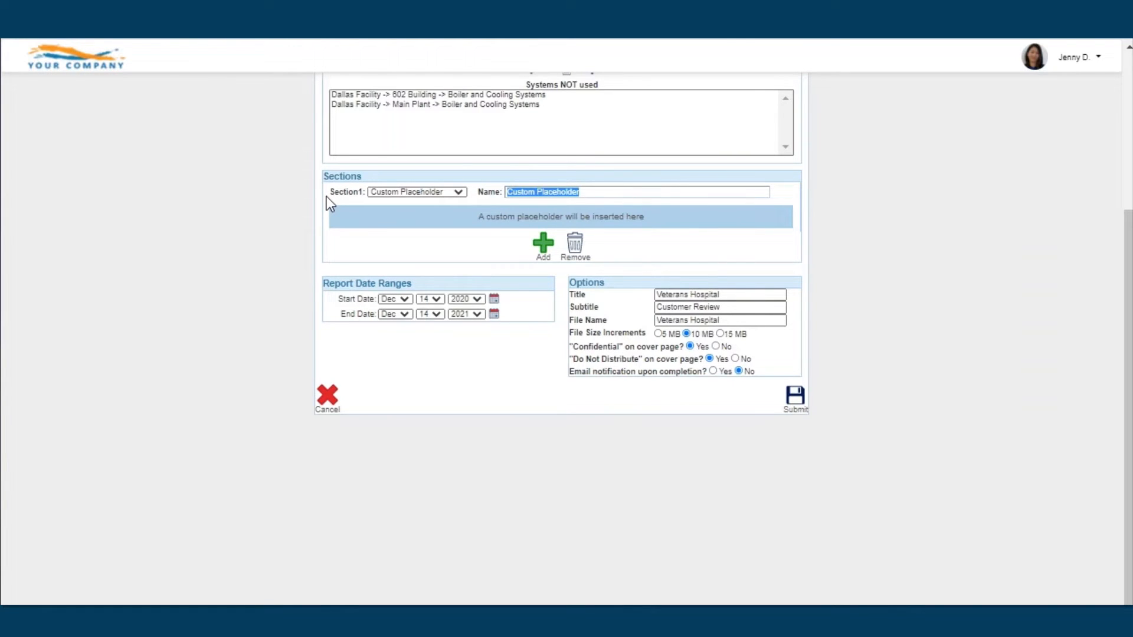
{"action": "type", "text": "Equipm"}
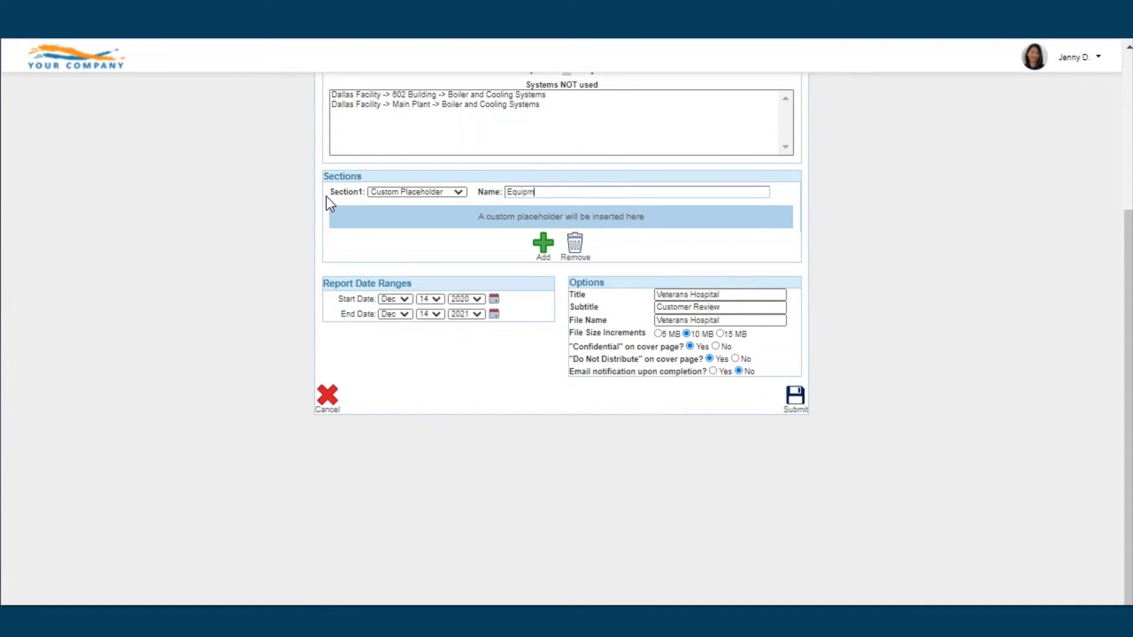
{"action": "type", "text": "ent Installation"}
- Set section 1 to Attachment Manager and attach the "Map of Facility #Map" file from the Redmund Facility
{"action": "left_click", "coordinate": [422, 191]}
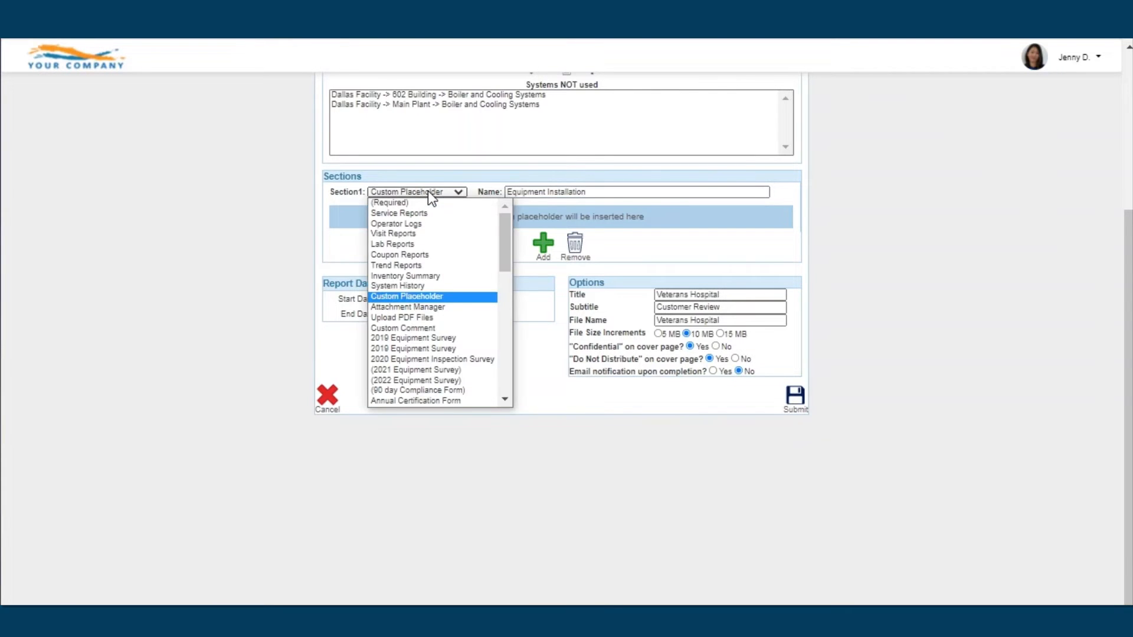
{"action": "left_click", "coordinate": [420, 307]}
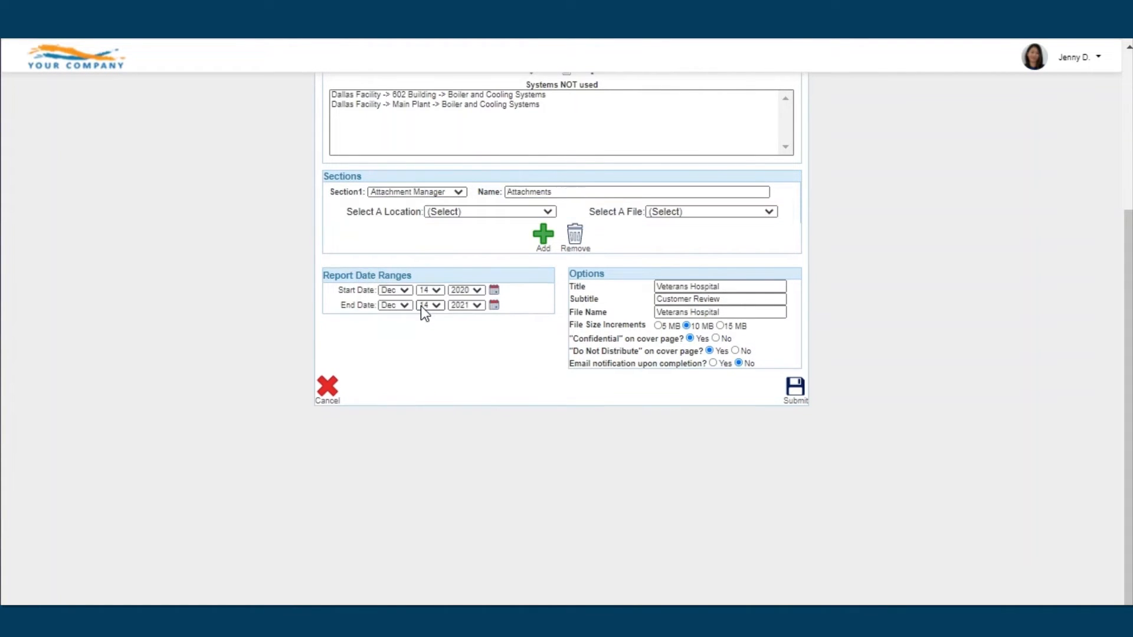
{"action": "left_click", "coordinate": [451, 211]}
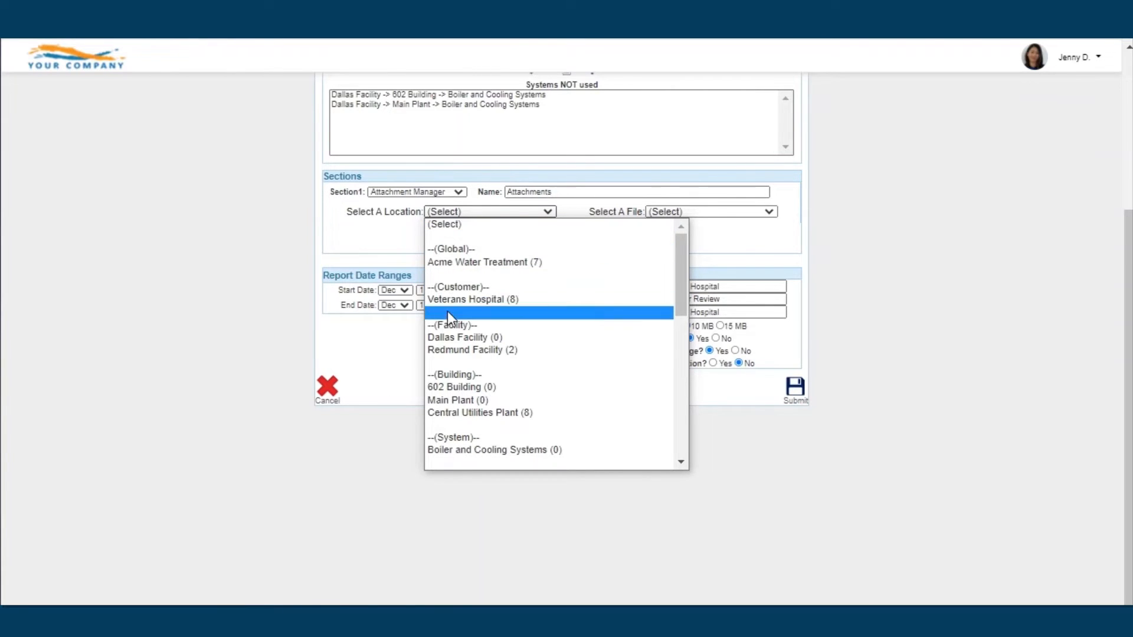
{"action": "left_click", "coordinate": [448, 347]}
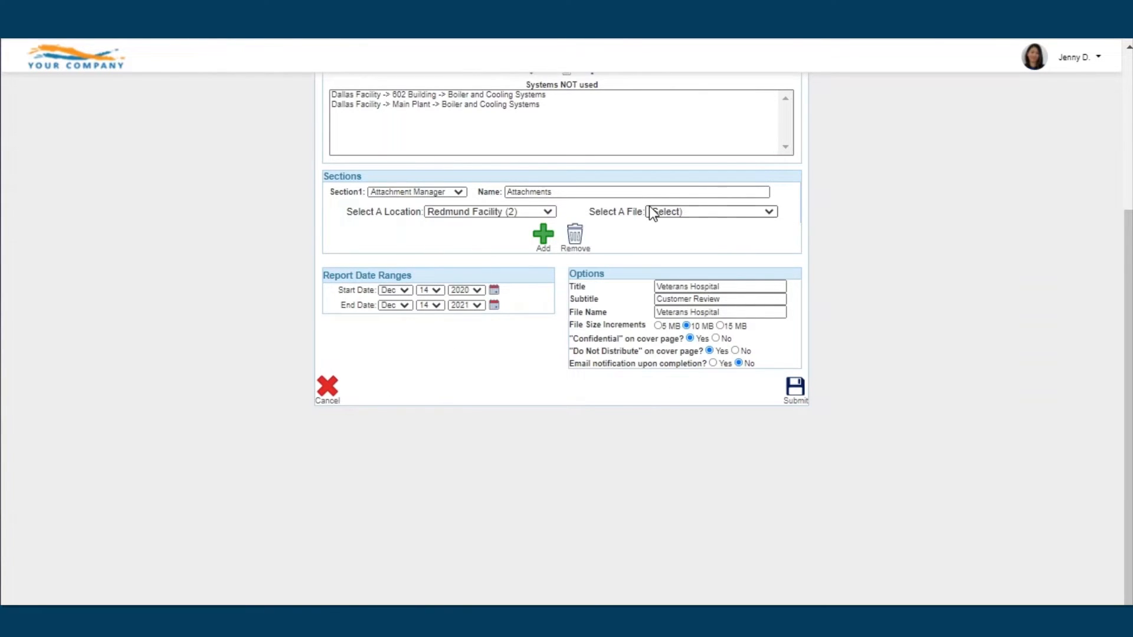
{"action": "left_click", "coordinate": [672, 212]}
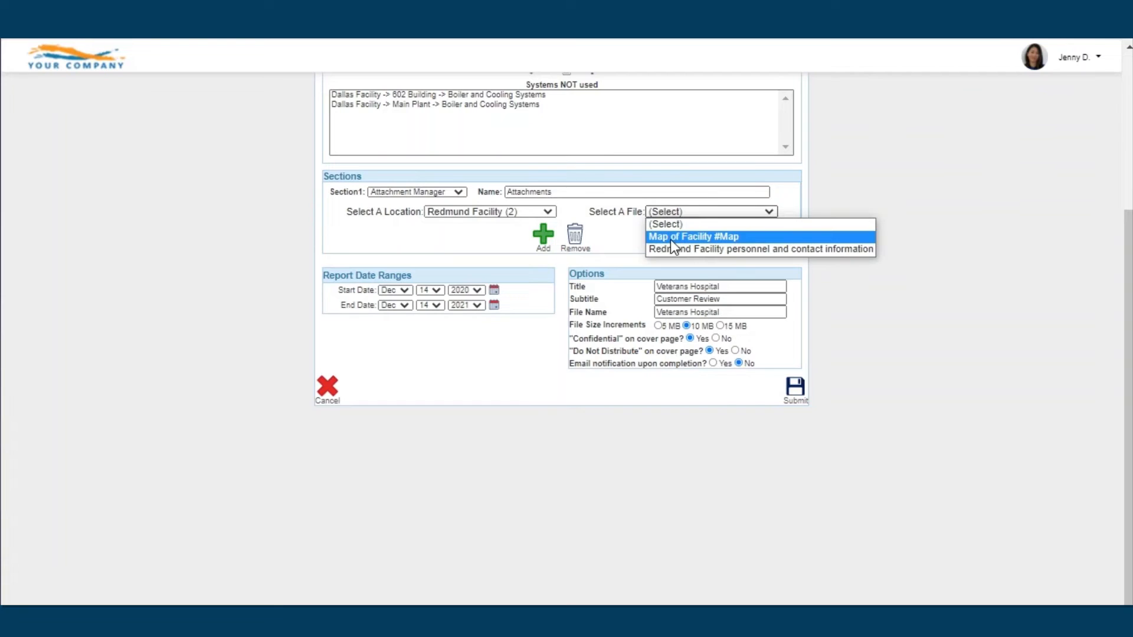
{"action": "left_click", "coordinate": [671, 238]}
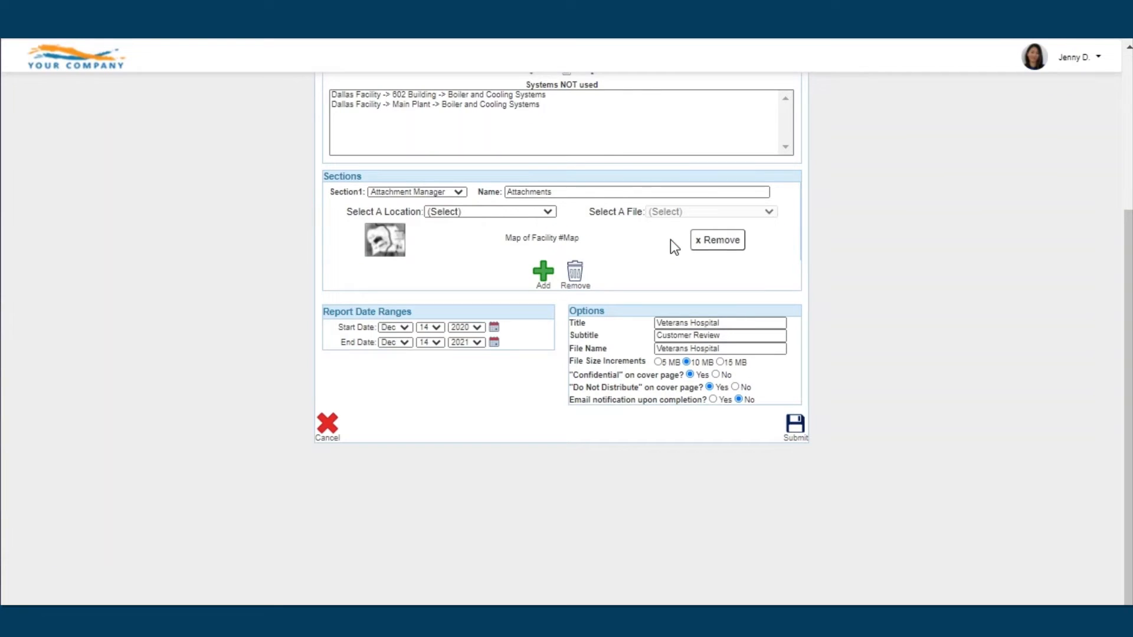
- Attach the "Redmund Facility personnel and contact information" file from the Redmund Facility to section 1
{"action": "left_click", "coordinate": [535, 211]}
{"action": "left_click", "coordinate": [504, 349]}
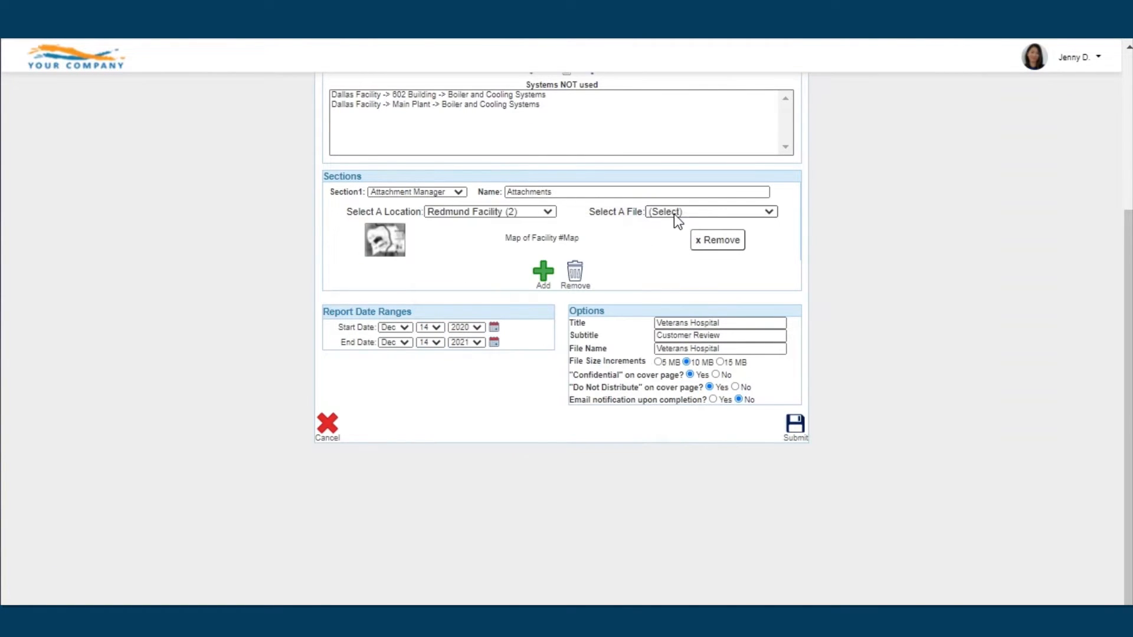
{"action": "left_click", "coordinate": [674, 212]}
{"action": "left_click", "coordinate": [673, 249]}
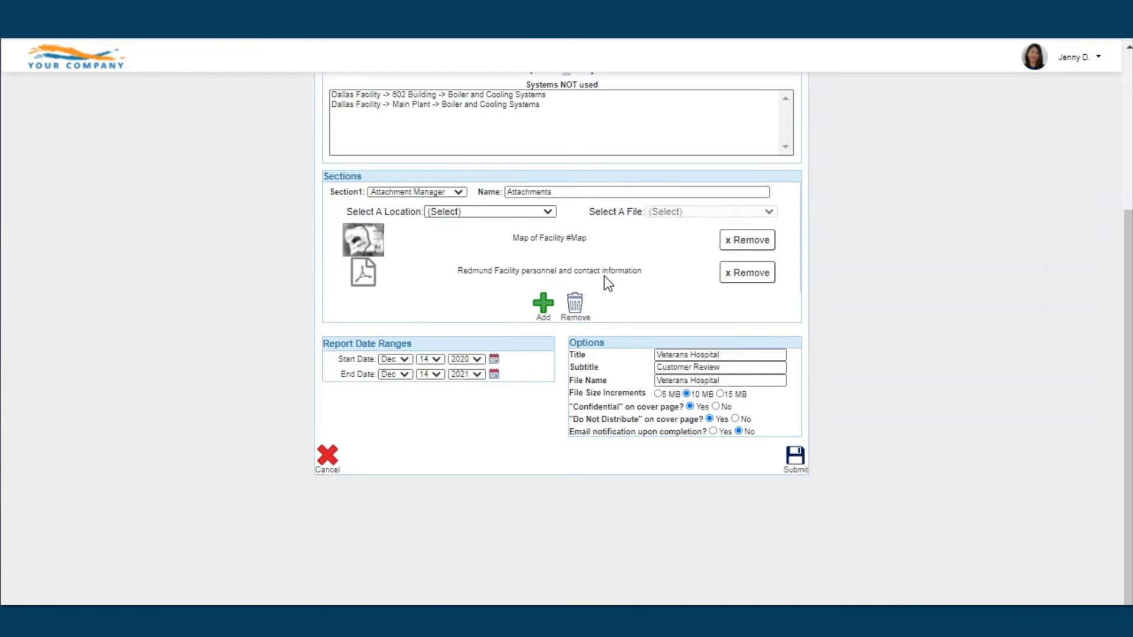
- Set section 1 to Upload PDF Files, upload "Controller Setup Form.pdf" and name the section "Controller Setup Form"
{"action": "left_click", "coordinate": [442, 195]}
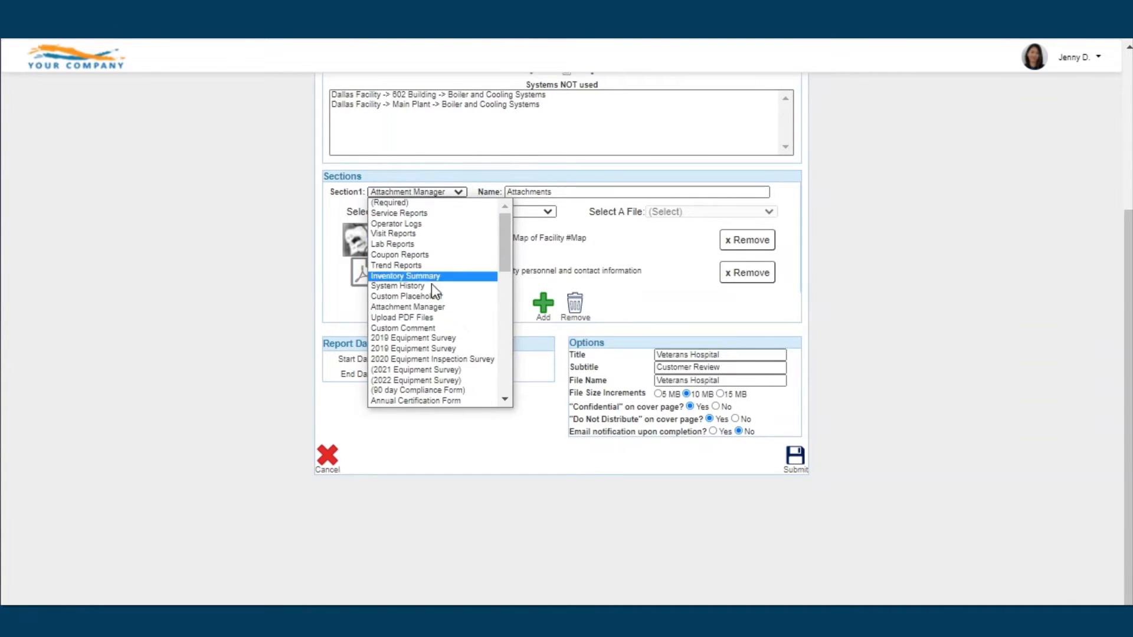
{"action": "left_click", "coordinate": [423, 318]}
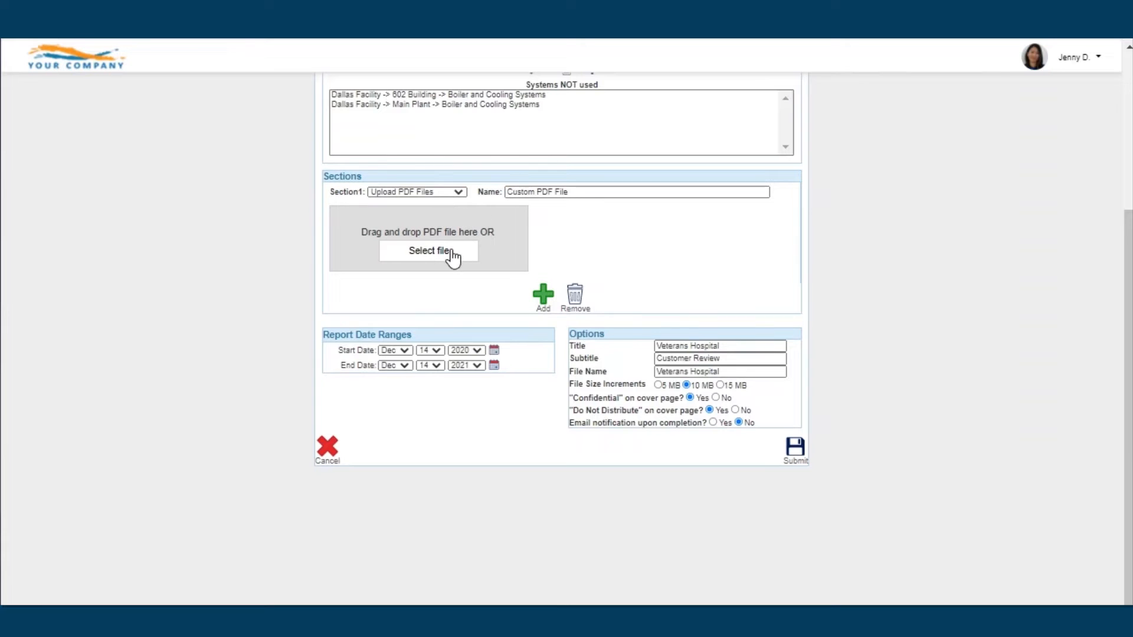
{"action": "left_click", "coordinate": [428, 251]}
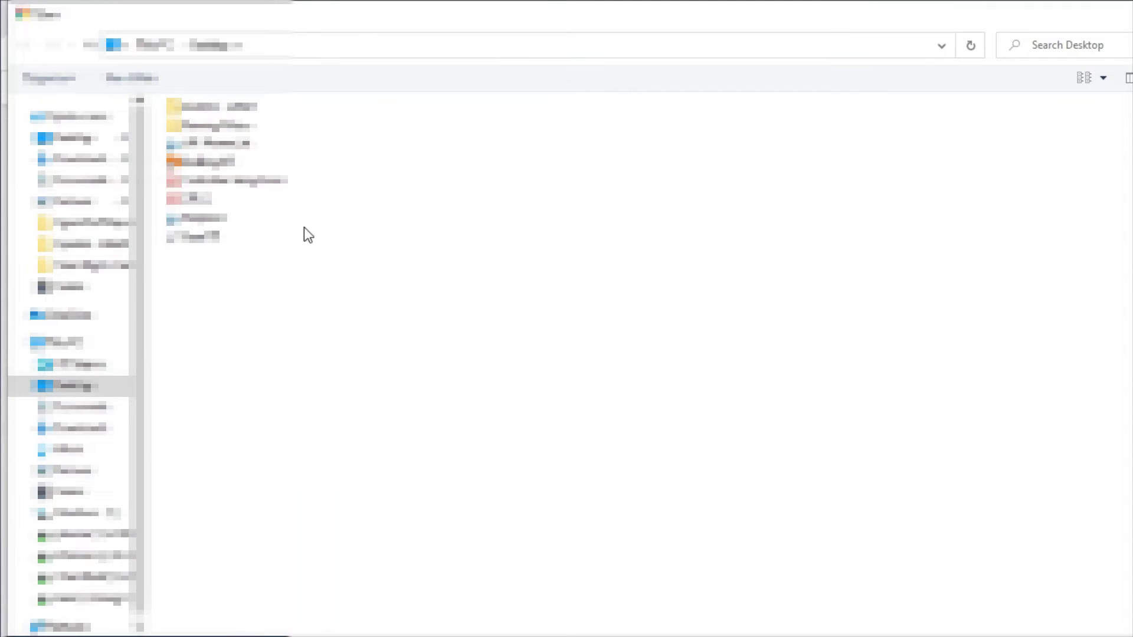
{"action": "double_click", "coordinate": [230, 180]}
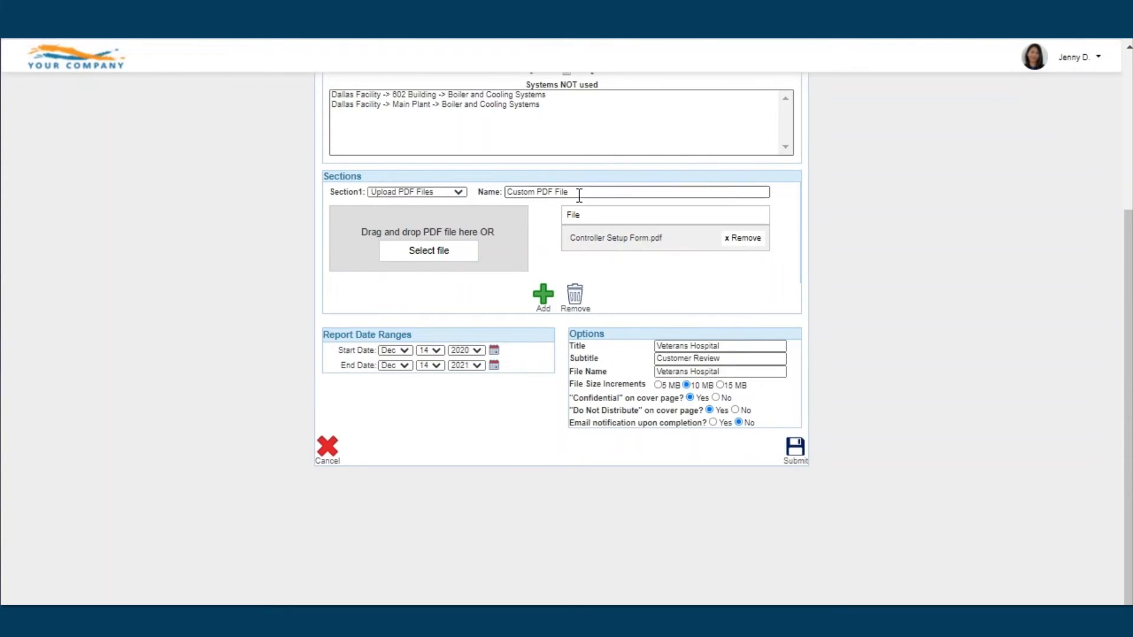
{"action": "left_click_drag", "start_coordinate": [576, 192], "coordinate": [394, 192]}
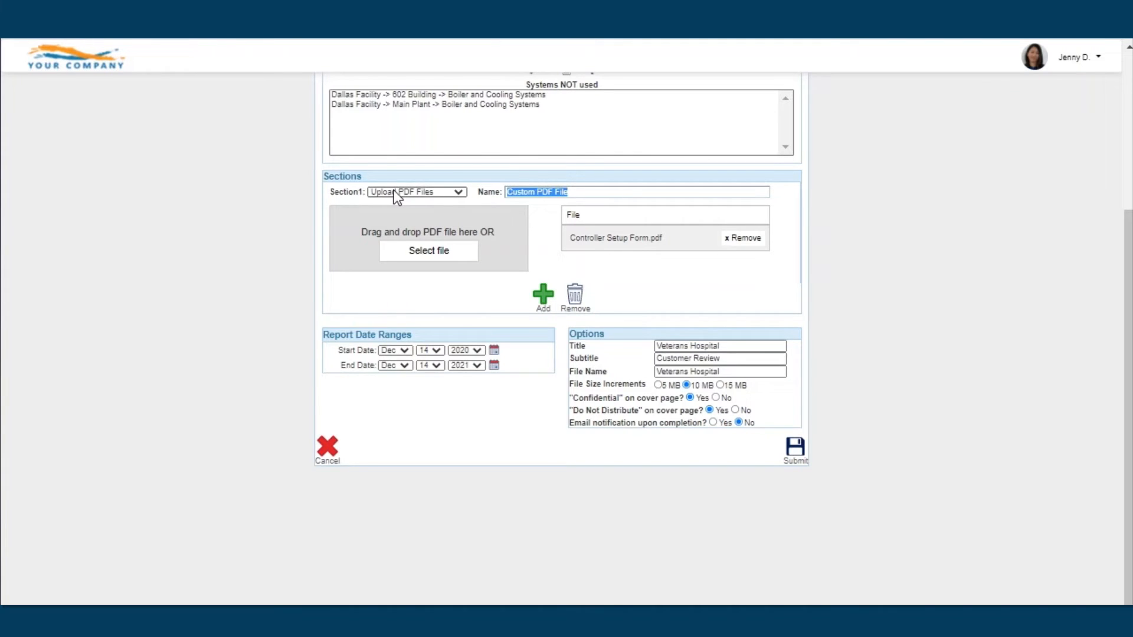
{"action": "type", "text": "Controller Setup Form"}
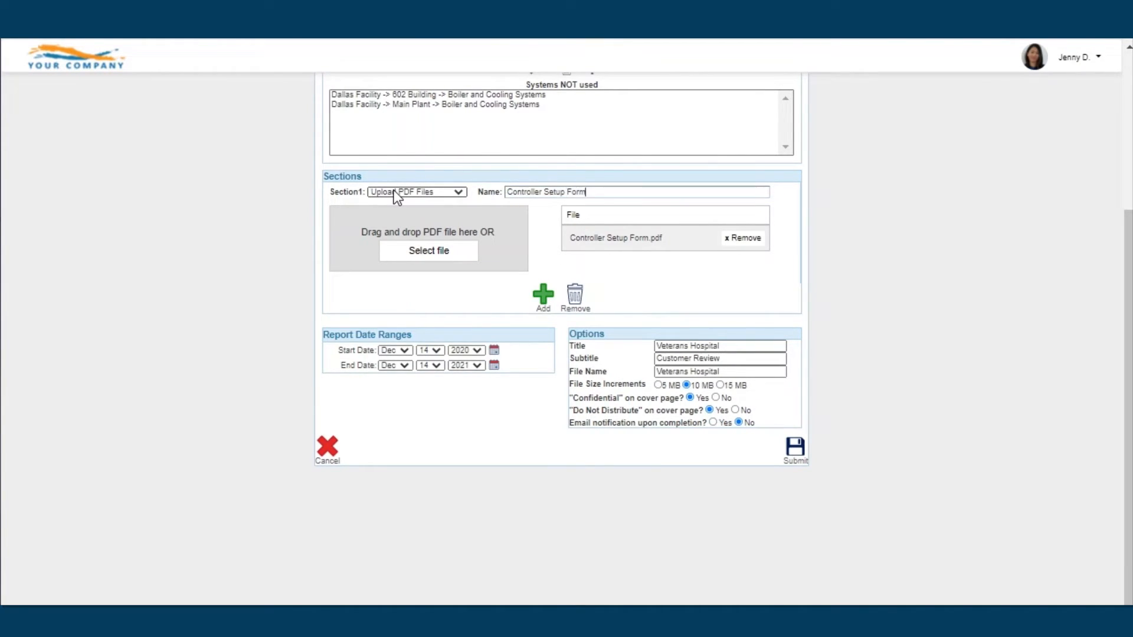
- Set section 1 to Custom Comment and write "Hello," above "Here you will find all copies of reports saved for the year of 2021"
{"action": "left_click", "coordinate": [395, 195]}
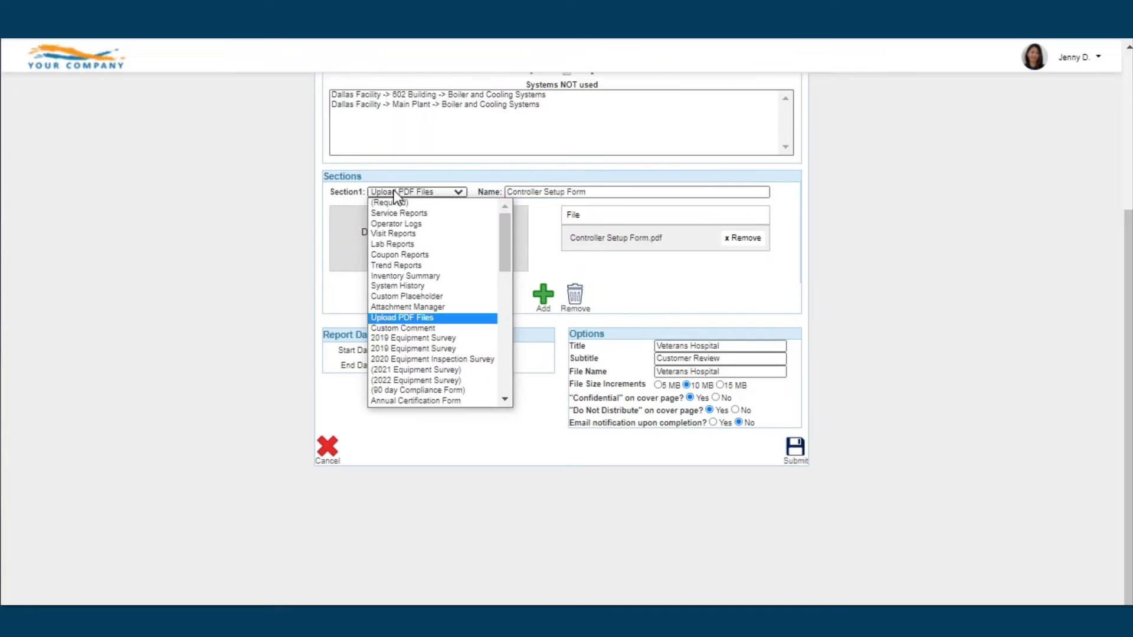
{"action": "left_click", "coordinate": [381, 328]}
{"action": "left_click", "coordinate": [344, 219]}
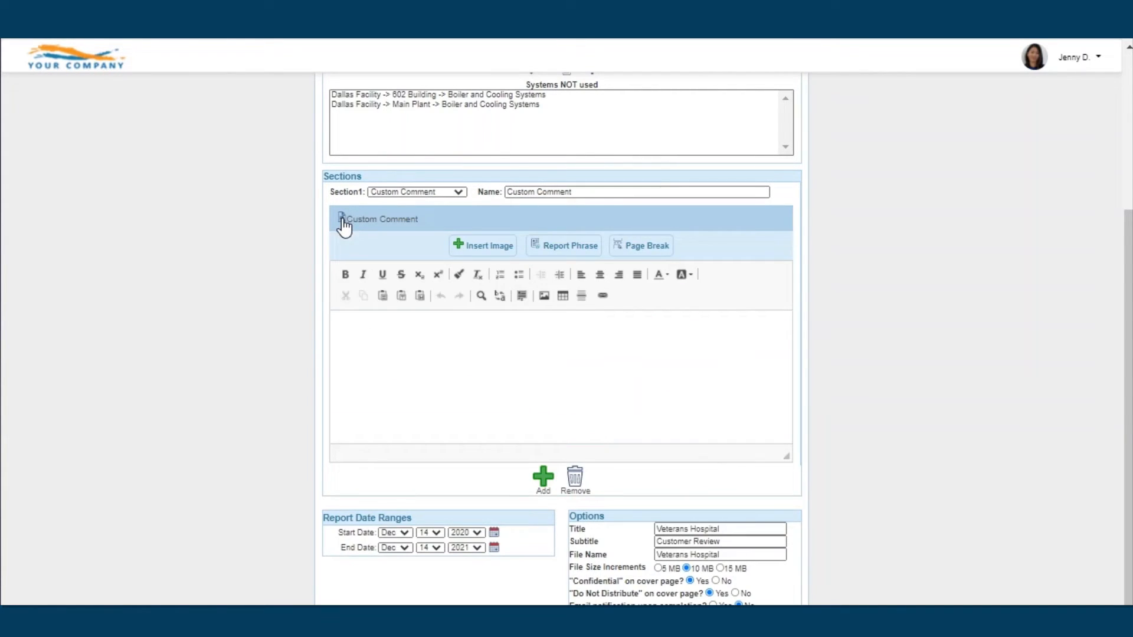
{"action": "left_click", "coordinate": [438, 344]}
{"action": "type", "text": "Hello,"}
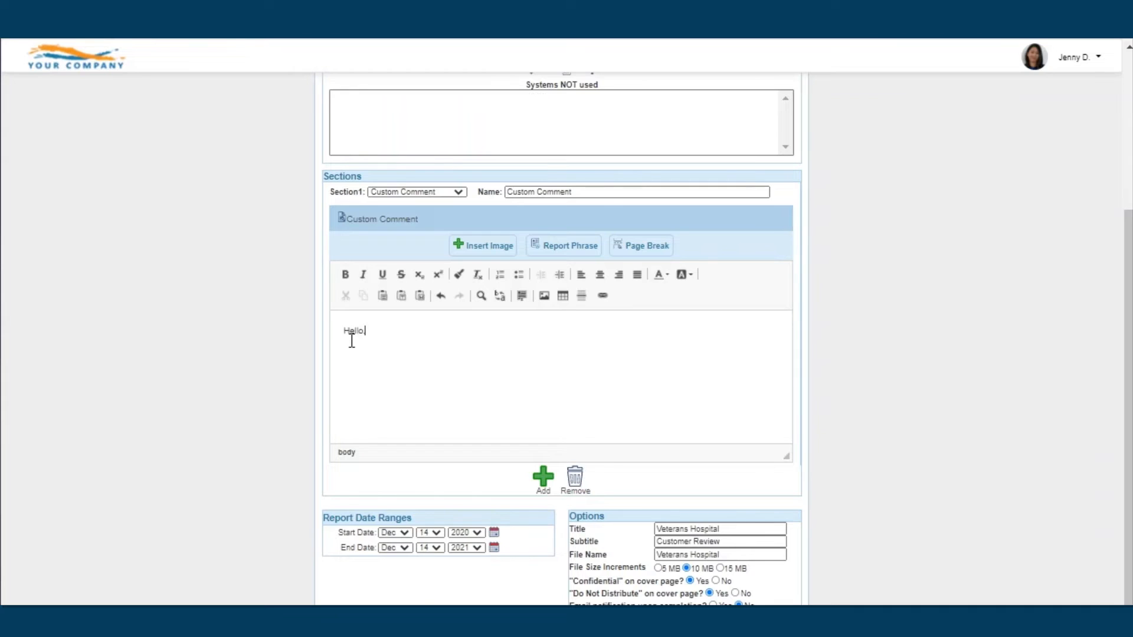
{"action": "key", "text": "Return"}
{"action": "type", "text": "Here you will find all copies of reports saved for the year of 2021"}
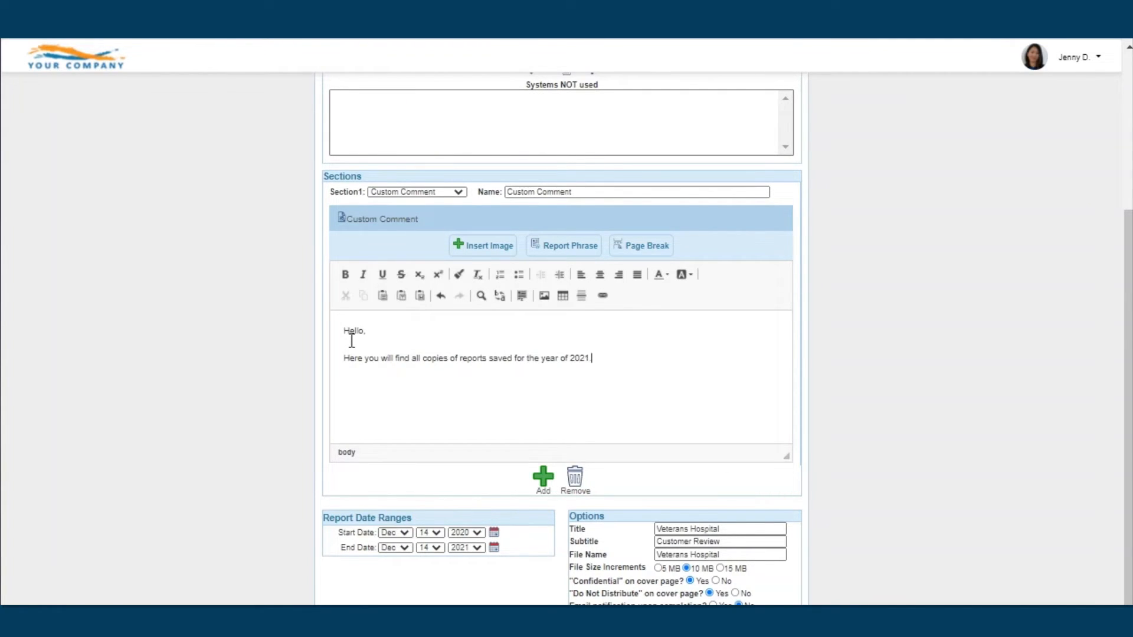
- Continue the comment with "Please let us know if you have any questions." and a new line "Thank you for your business!", and collapse the editor
{"action": "type", "text": ". Please let us know if you have any questions."}
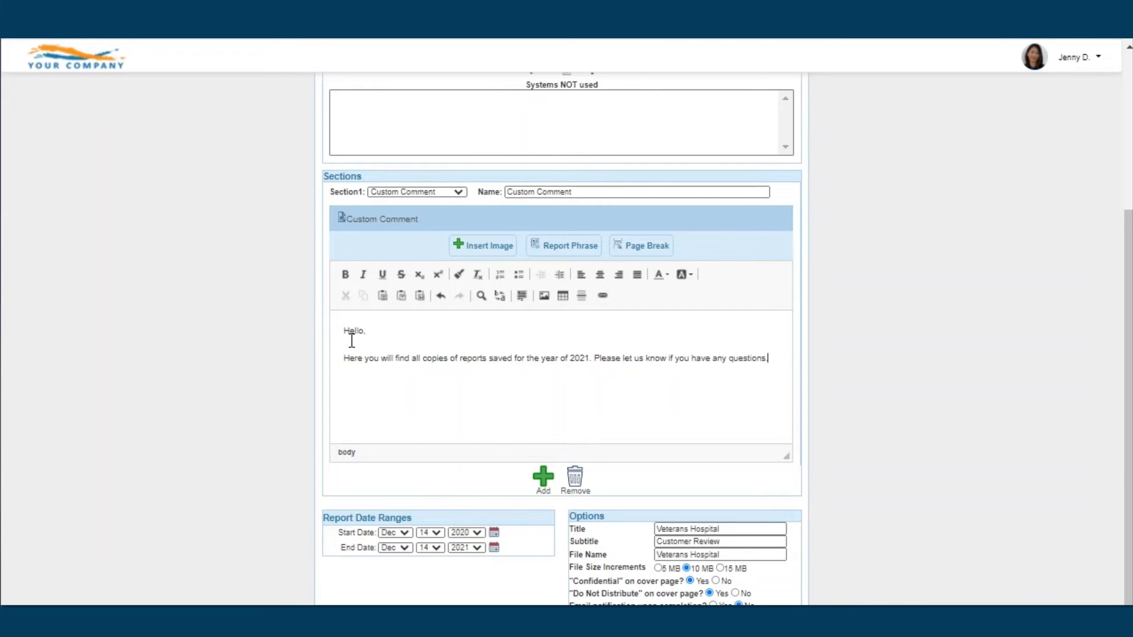
{"action": "key", "text": "shift+Return"}
{"action": "type", "text": "Thank you for your business!"}
{"action": "left_click", "coordinate": [341, 221]}
- Add a second section to the report and set it to Service Reports
{"action": "left_click", "coordinate": [543, 244]}
{"action": "left_click", "coordinate": [440, 244]}
{"action": "left_click", "coordinate": [447, 265]}
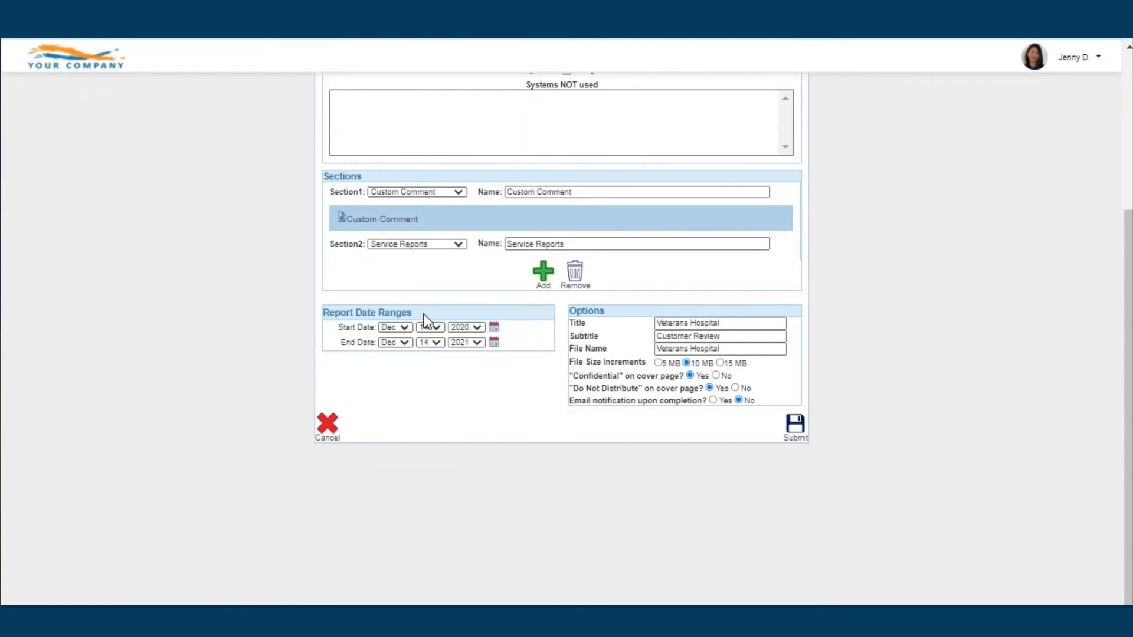
- Set the start date of the report date range to Jan 1, 2021
{"action": "left_click_drag", "start_coordinate": [423, 314], "coordinate": [328, 312]}
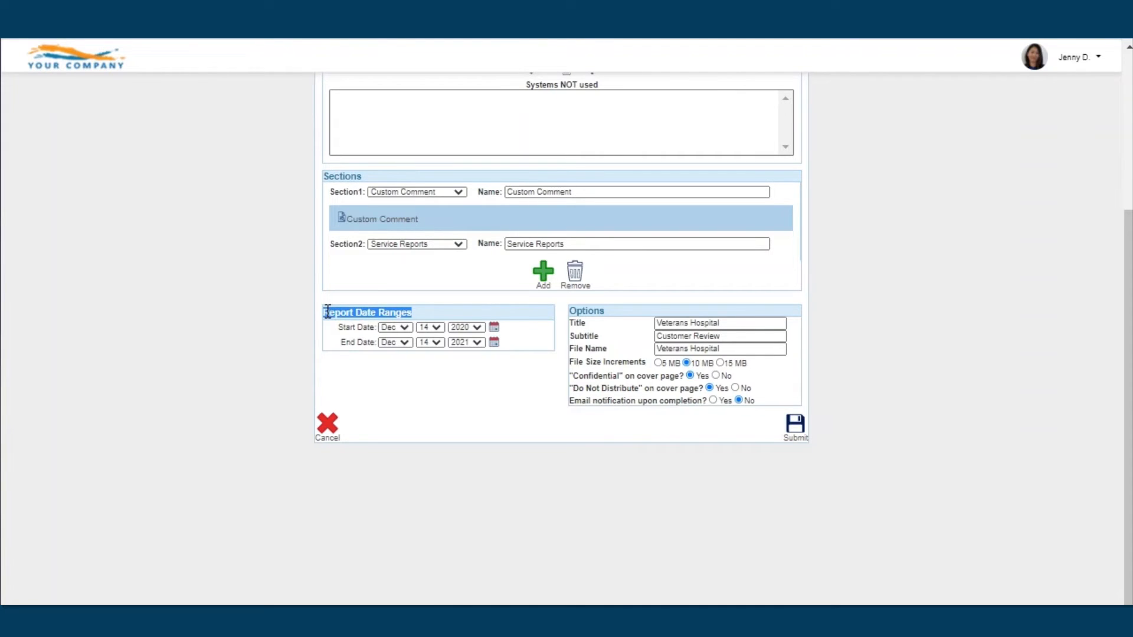
{"action": "left_click", "coordinate": [435, 311]}
{"action": "left_click", "coordinate": [401, 329]}
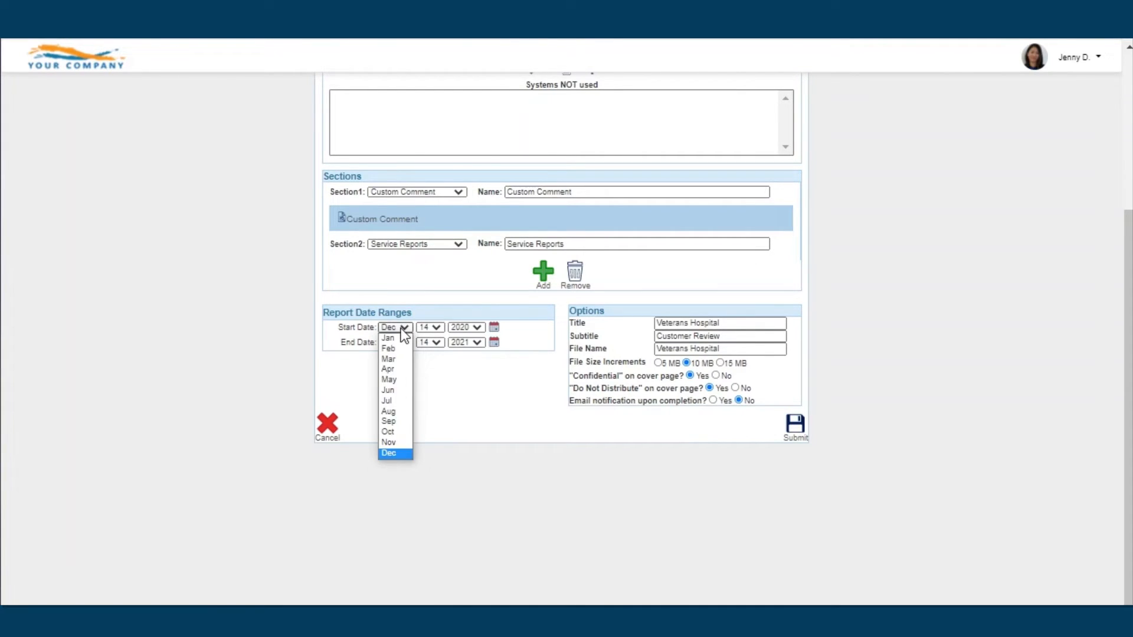
{"action": "left_click", "coordinate": [402, 339]}
{"action": "left_click", "coordinate": [437, 328]}
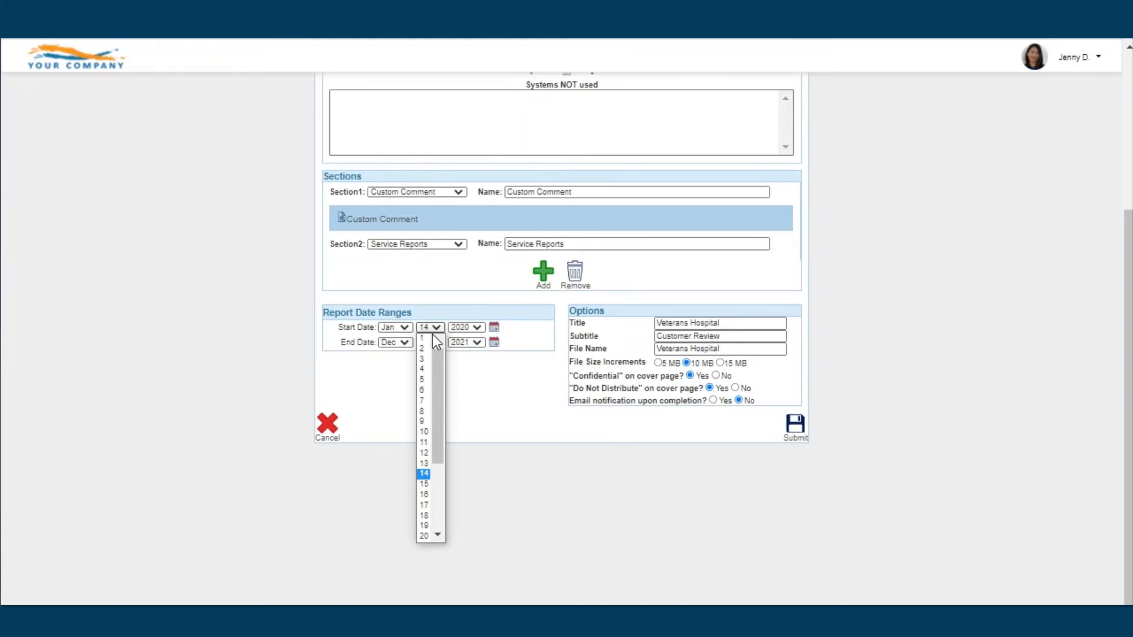
{"action": "left_click", "coordinate": [426, 337]}
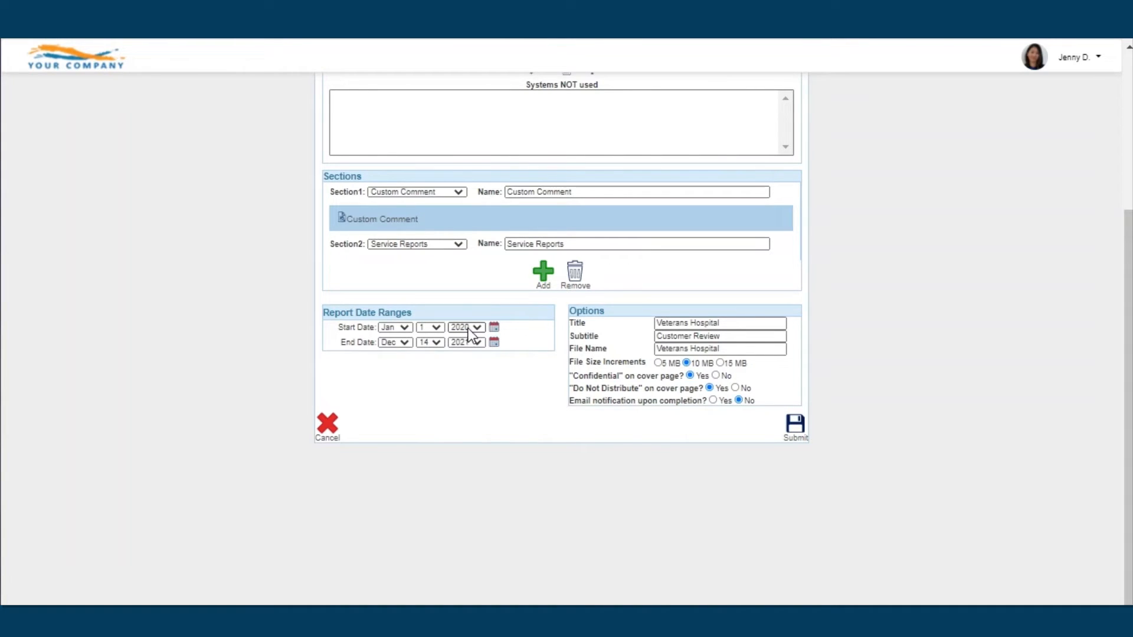
{"action": "left_click", "coordinate": [470, 329]}
{"action": "left_click", "coordinate": [469, 338]}
- Review the report's title, subtitle, file name, file size increments, cover page and email notification options
{"action": "left_click_drag", "start_coordinate": [734, 323], "coordinate": [655, 322]}
{"action": "left_click_drag", "start_coordinate": [722, 336], "coordinate": [653, 334]}
{"action": "left_click_drag", "start_coordinate": [722, 349], "coordinate": [657, 348]}
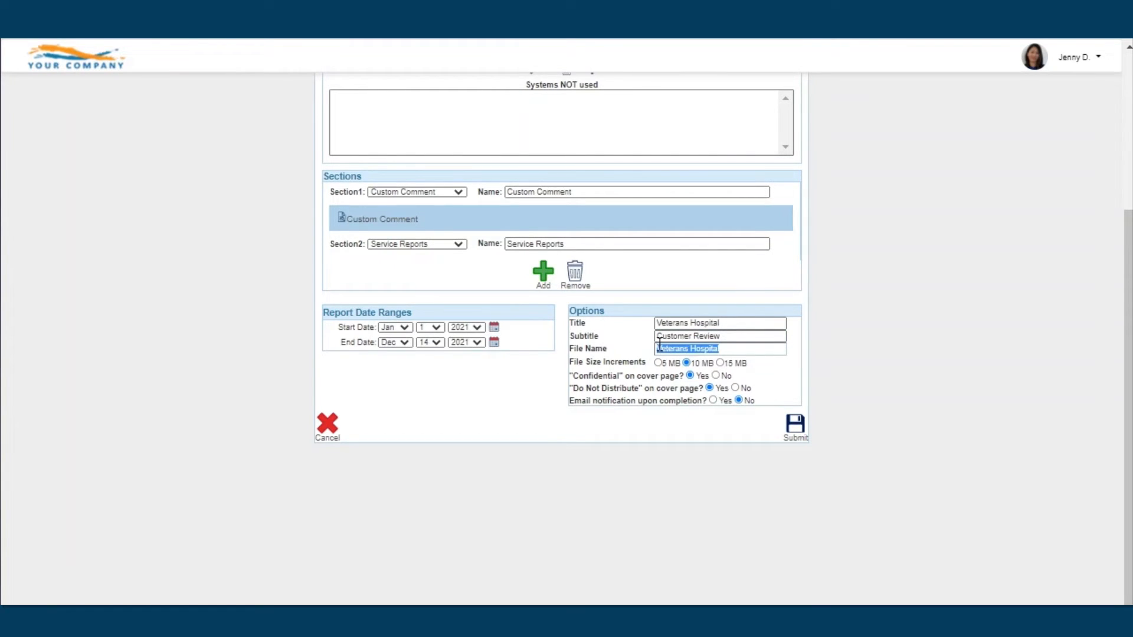
{"action": "left_click", "coordinate": [725, 352]}
{"action": "left_click_drag", "start_coordinate": [570, 362], "coordinate": [650, 369]}
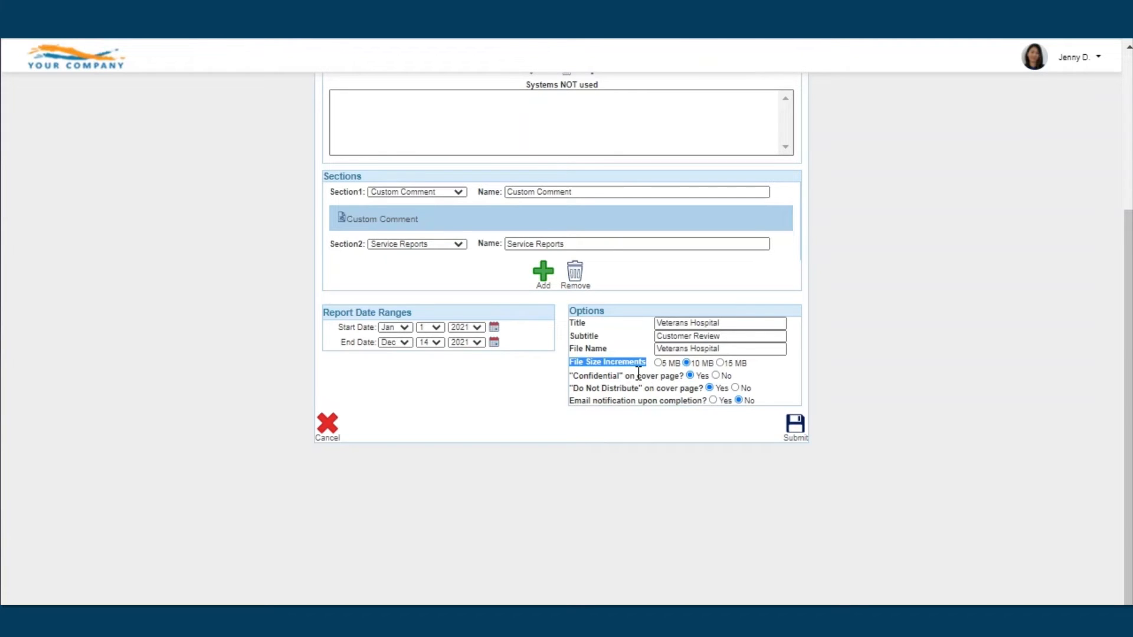
{"action": "left_click_drag", "start_coordinate": [572, 378], "coordinate": [685, 376]}
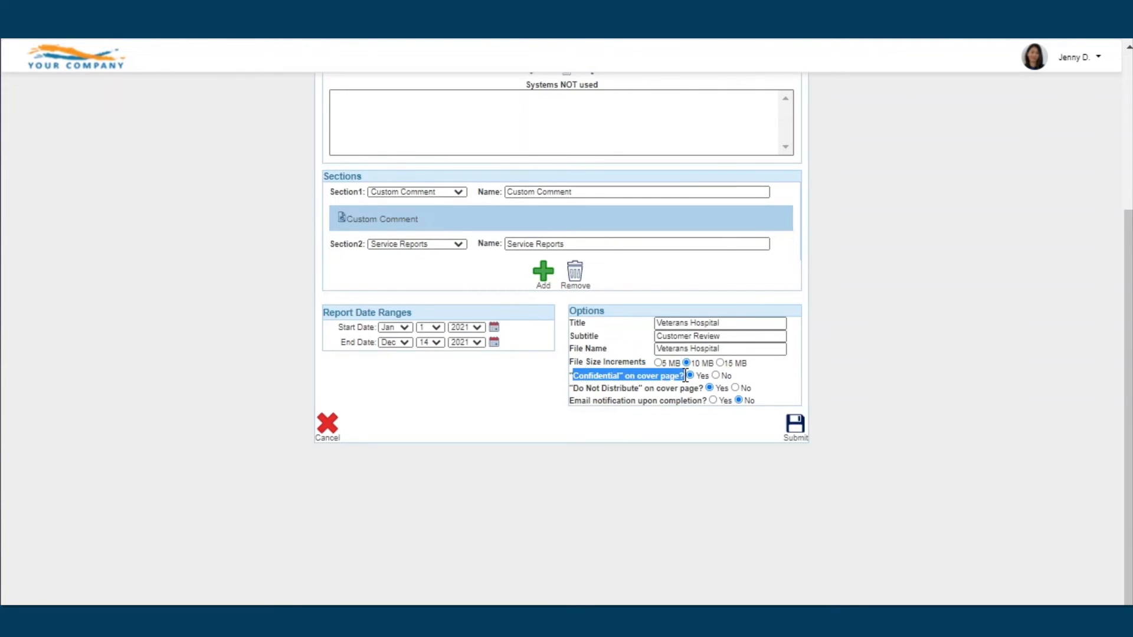
{"action": "left_click_drag", "start_coordinate": [577, 388], "coordinate": [687, 387]}
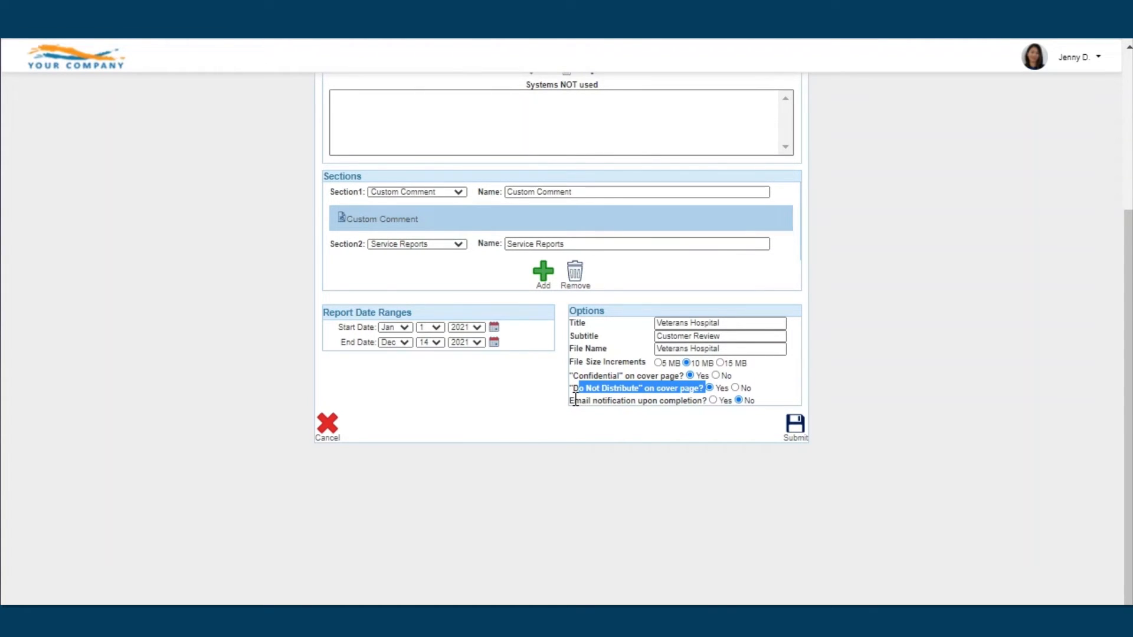
{"action": "left_click_drag", "start_coordinate": [573, 402], "coordinate": [709, 405]}
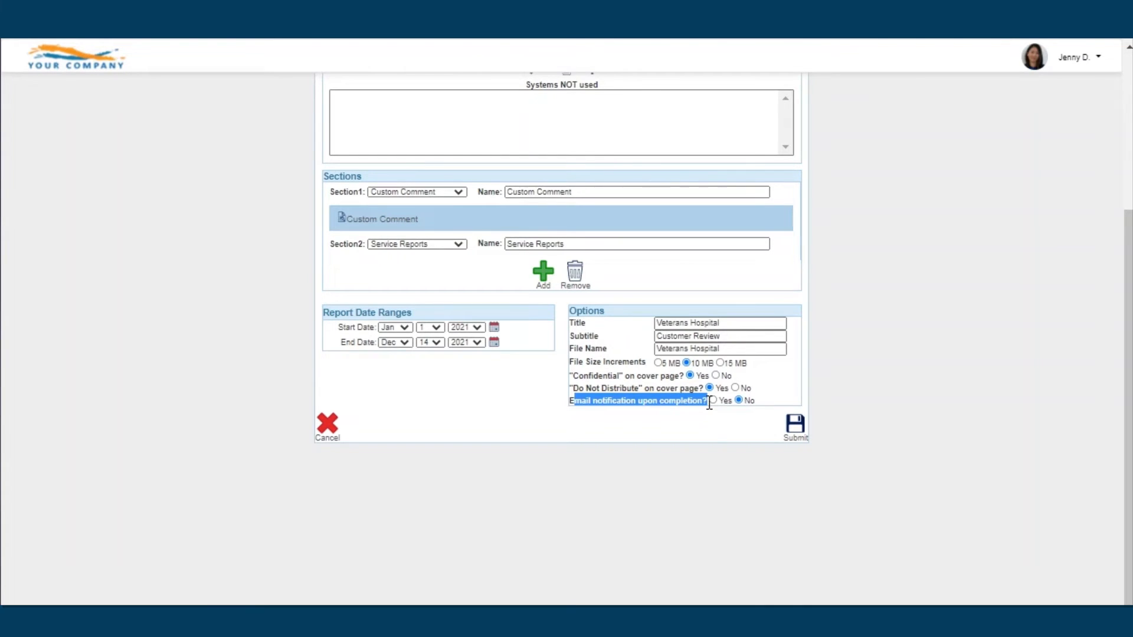
{"action": "left_click", "coordinate": [713, 431]}
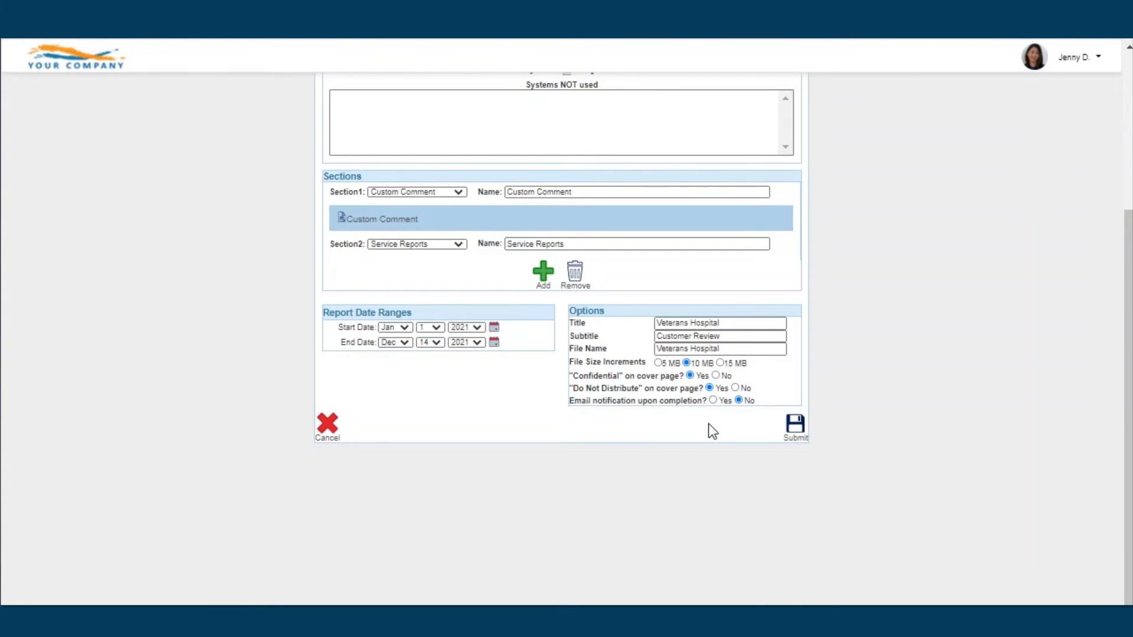
- Submit the configured customer review report for Veterans Hospital
{"action": "left_click", "coordinate": [794, 438]}
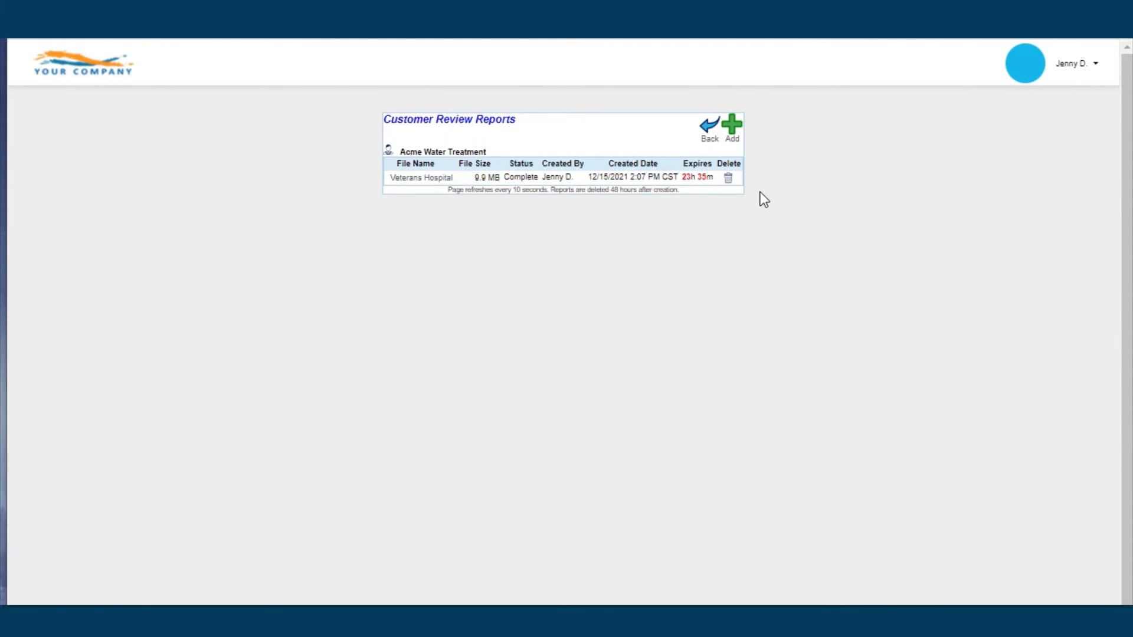
- Start another customer review report for Veterans Hospital and choose Raw Data CSV File as its output
{"action": "left_click", "coordinate": [730, 127]}
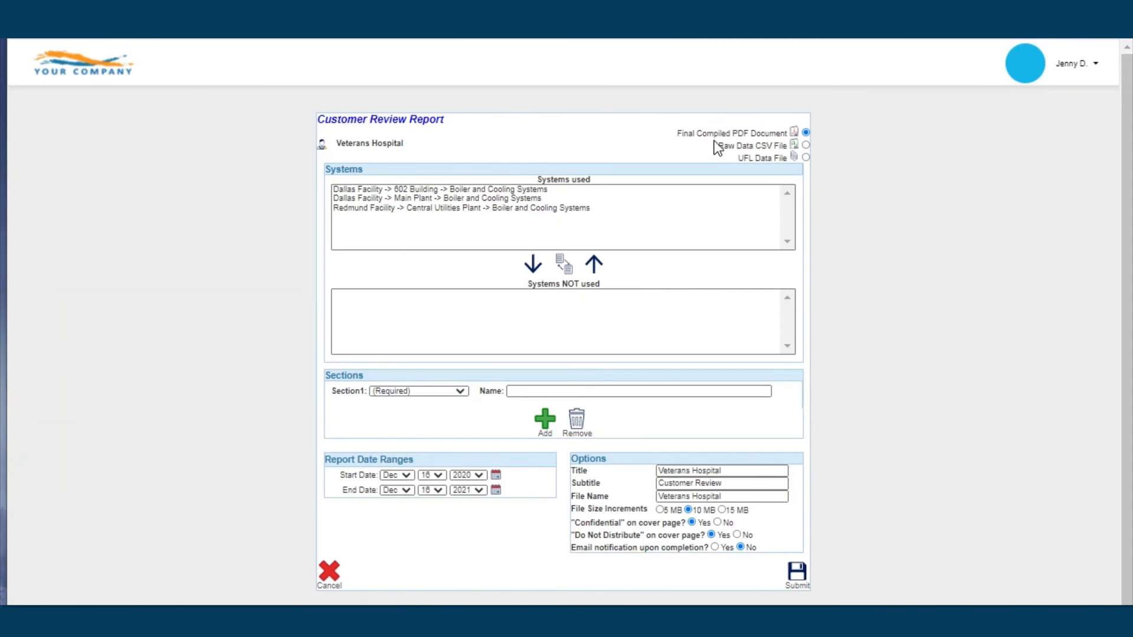
{"action": "left_click_drag", "start_coordinate": [716, 146], "coordinate": [788, 145]}
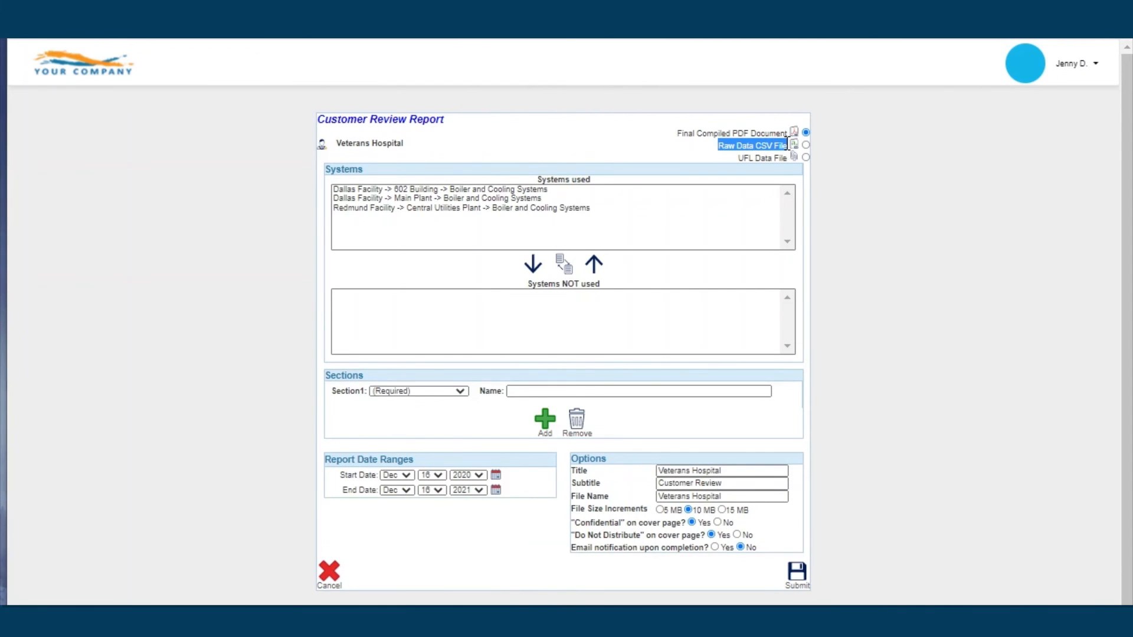
{"action": "left_click", "coordinate": [806, 145]}
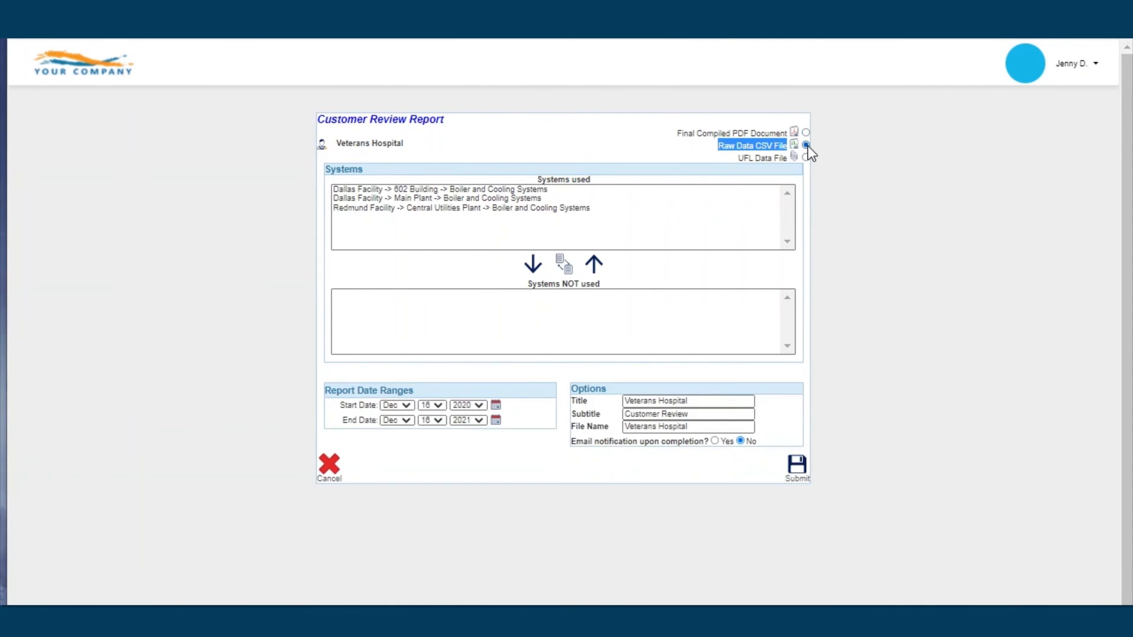
- Set the CSV report's start date to Jan 1, 2021
{"action": "left_click", "coordinate": [481, 405]}
{"action": "left_click", "coordinate": [466, 468]}
{"action": "left_click", "coordinate": [397, 407]}
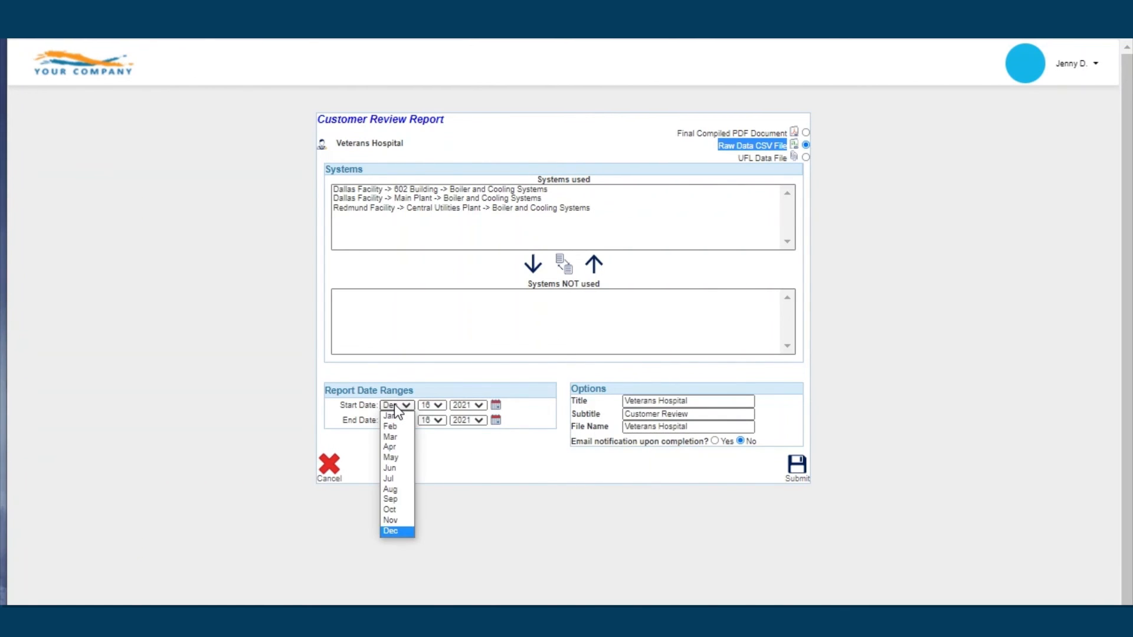
{"action": "left_click", "coordinate": [392, 416]}
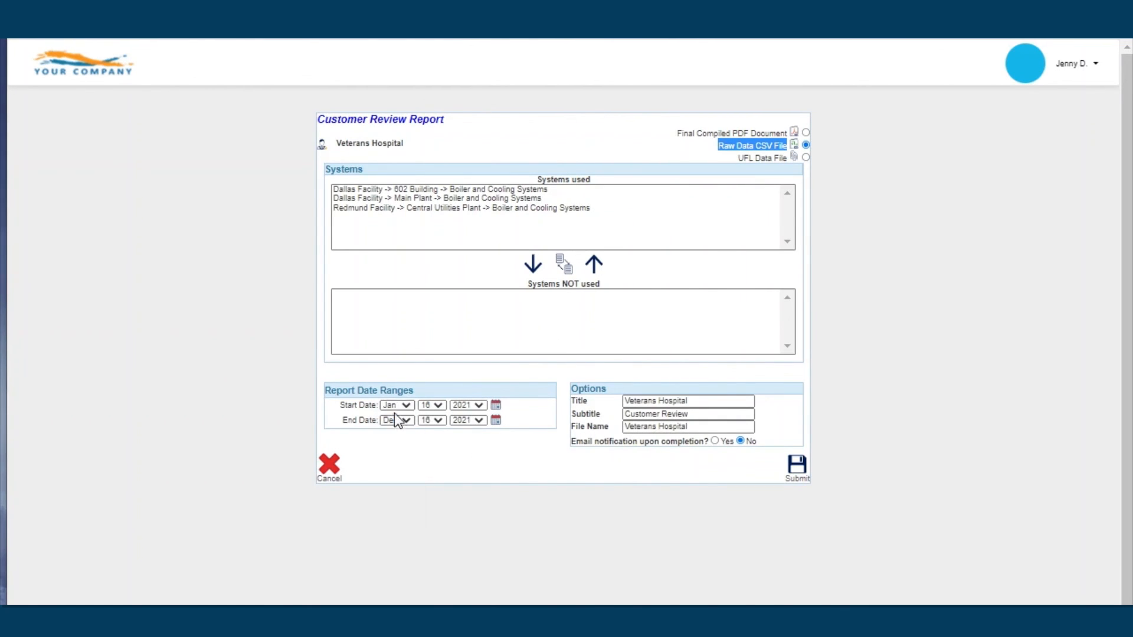
{"action": "left_click", "coordinate": [433, 405]}
{"action": "left_click", "coordinate": [429, 415]}
- Check the CSV report's options, submit it and open the newly generated Veterans Hospital file in Excel
{"action": "left_click_drag", "start_coordinate": [572, 389], "coordinate": [616, 399]}
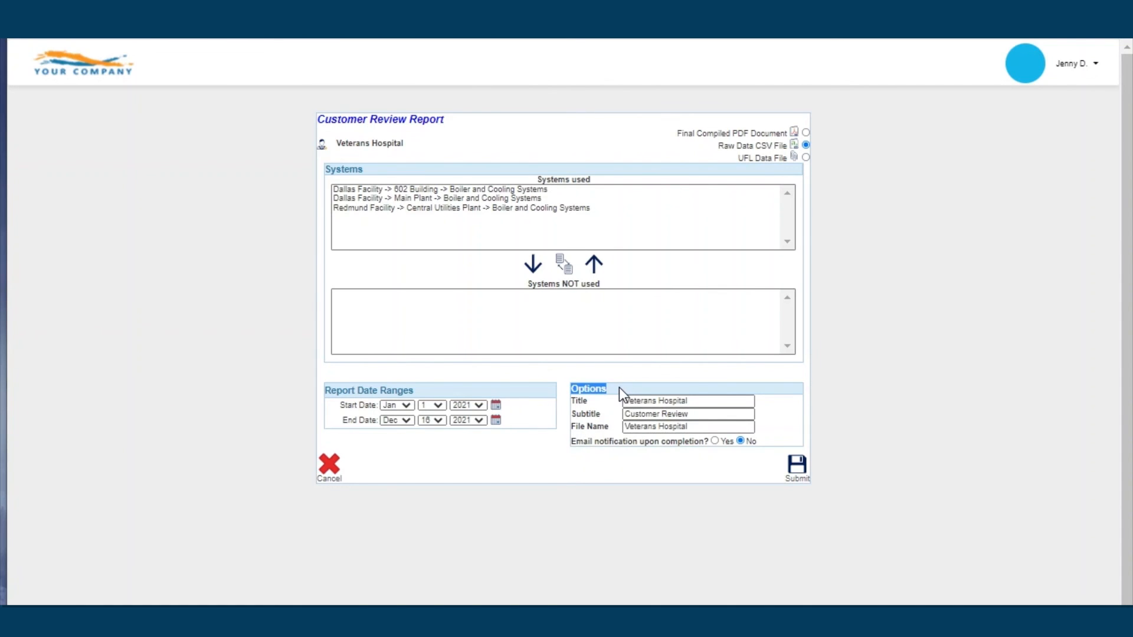
{"action": "left_click", "coordinate": [618, 388]}
{"action": "left_click_drag", "start_coordinate": [570, 442], "coordinate": [712, 447]}
{"action": "left_click", "coordinate": [775, 444]}
{"action": "left_click", "coordinate": [799, 470]}
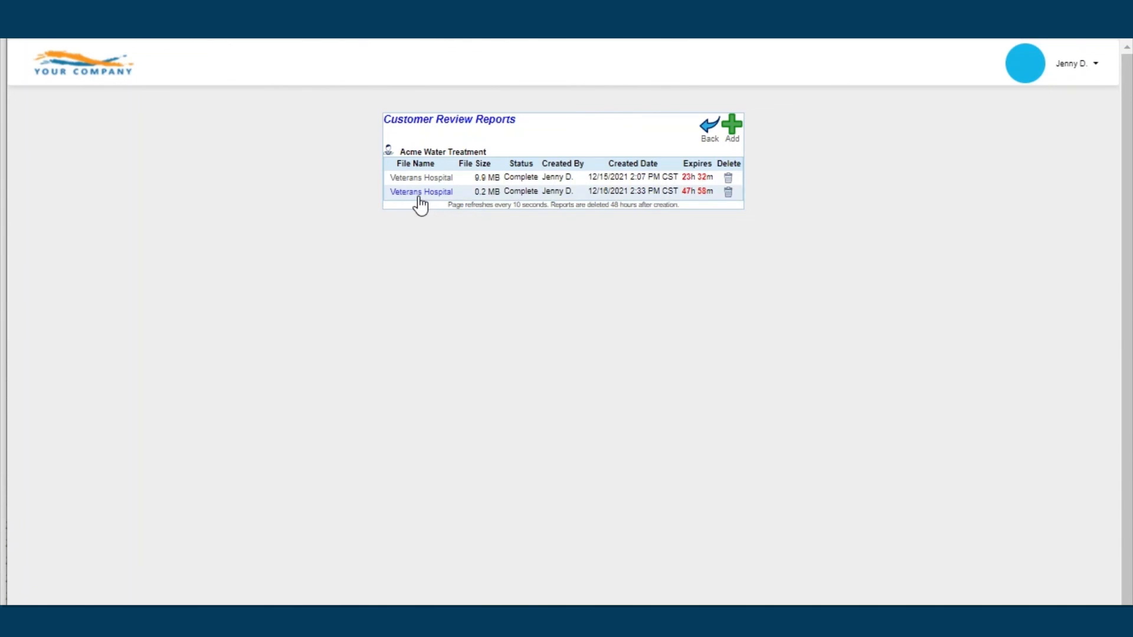
{"action": "left_click", "coordinate": [420, 193]}
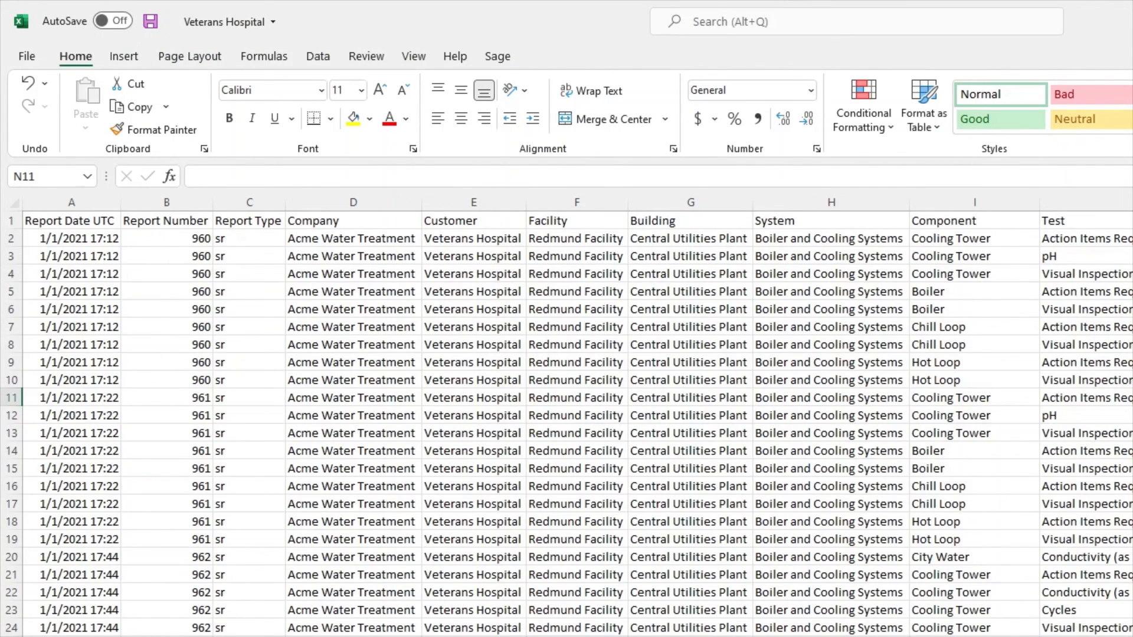